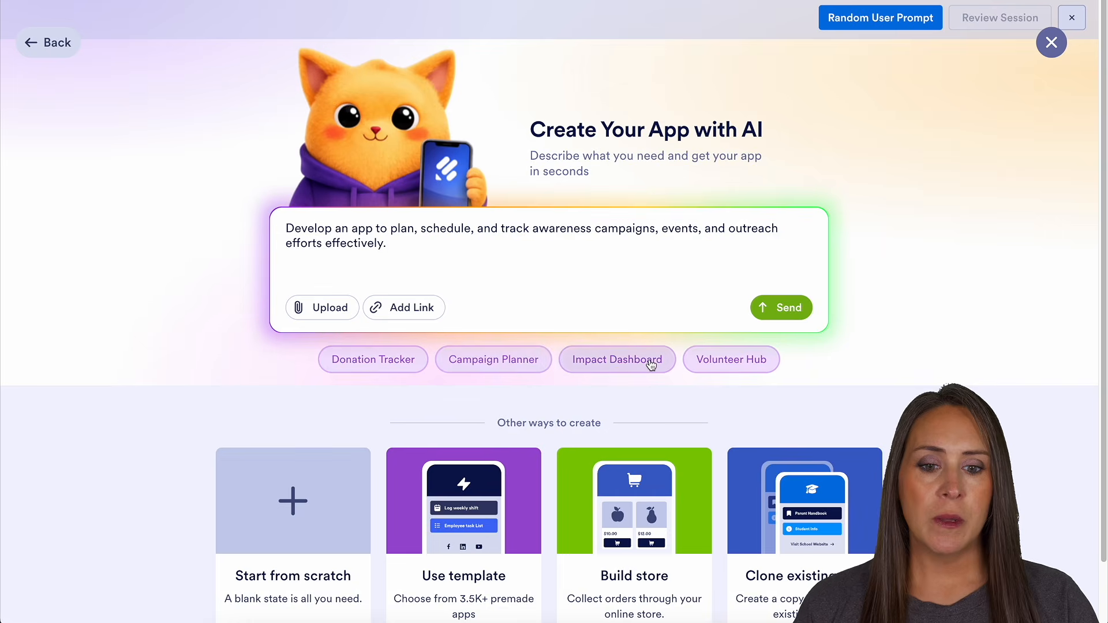
click(649, 362)
click(732, 362)
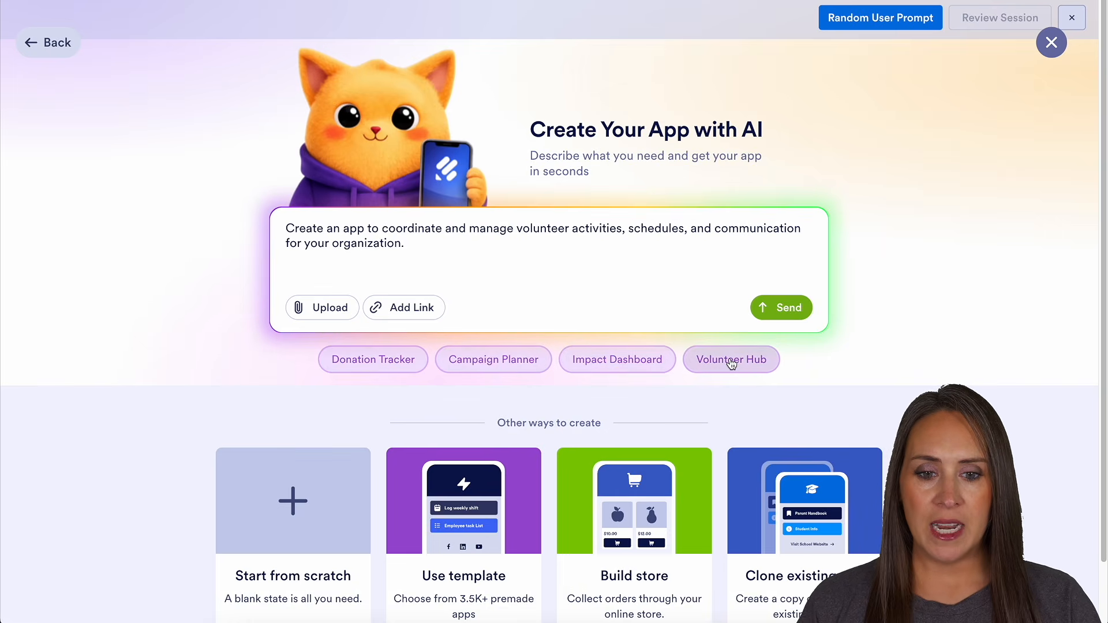
click(453, 285)
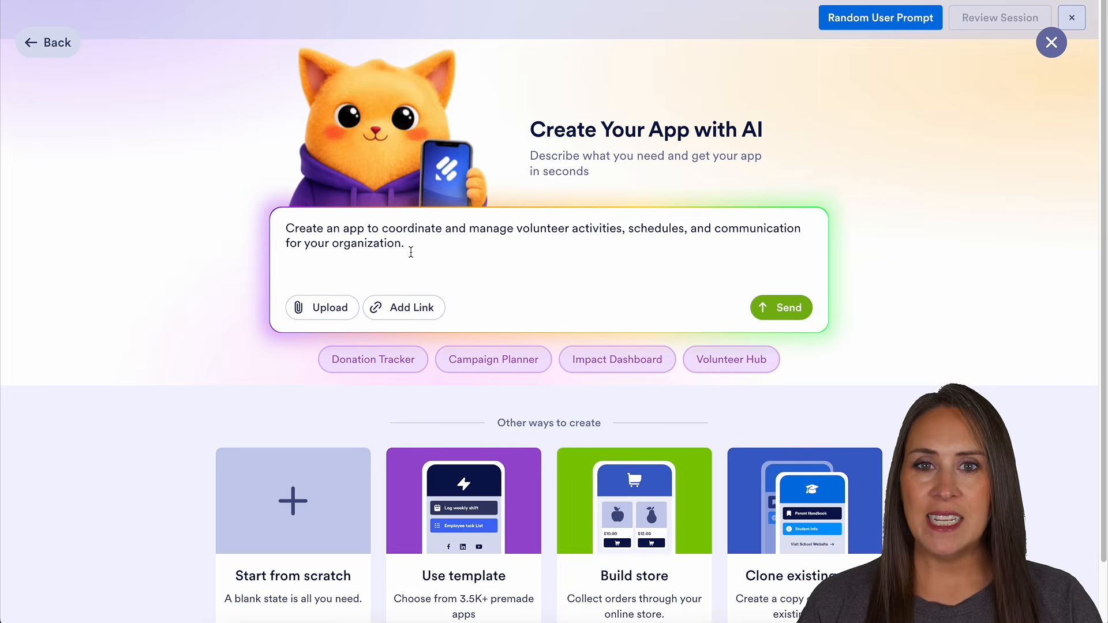
Replace the sample prompt with a request for a summer camp app with registration forms, parent form tracking and $2000/$3000 payment options, and submit it.
drag(411, 252, 275, 238)
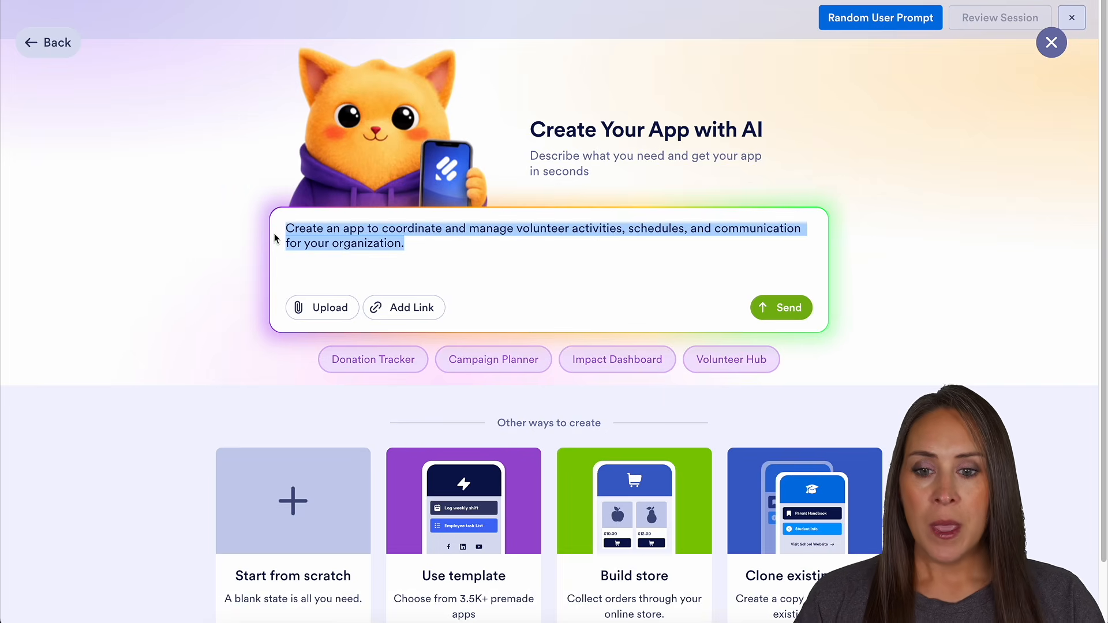
key(BackSpace)
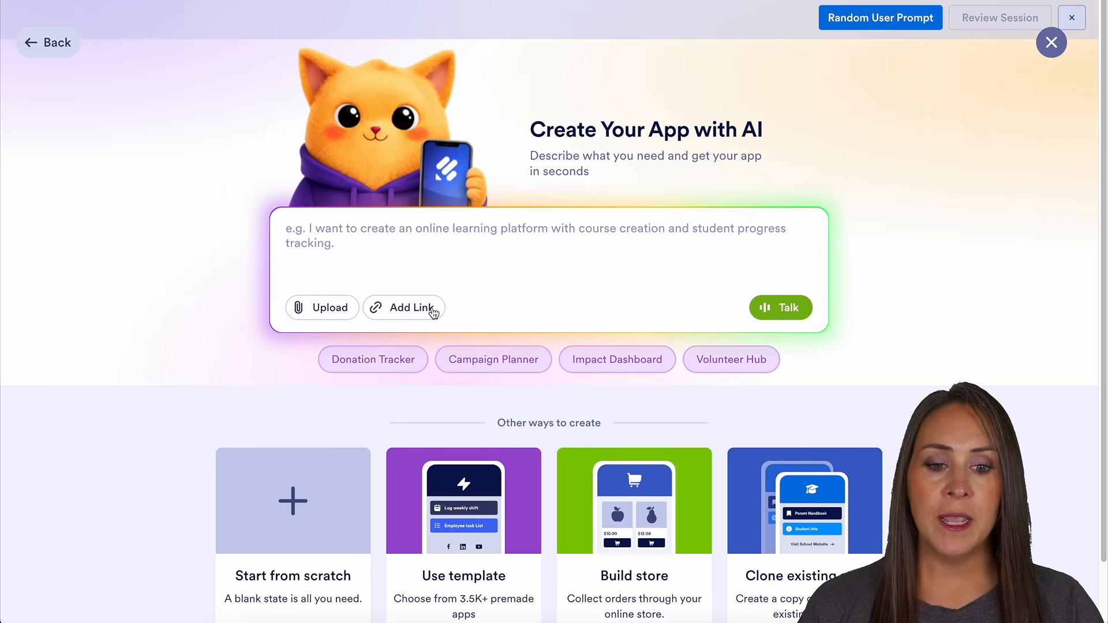
text(create me a great summer camp app for users, children and the admin. all the registration forms should included in the app. parents should track the if all the forms including payment forms submitted or not for their children. if are there any forms has not filled yet, we should let the fill relevant forms  Require payment for payment form  there are two options 4 weeks is $2000 and 6 weeks is $3000)
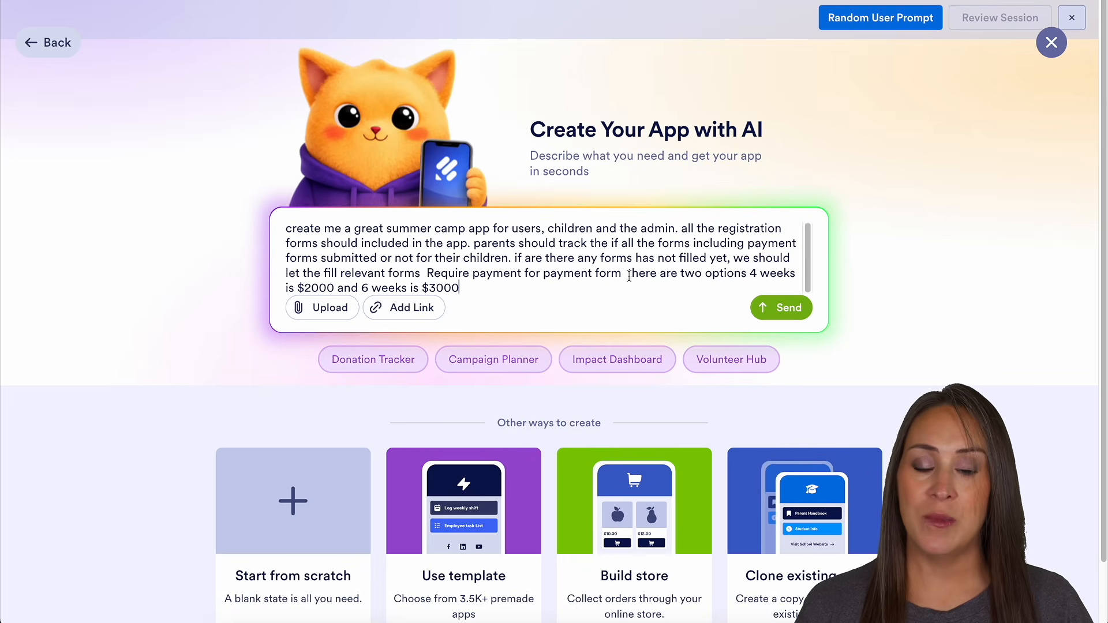
click(791, 308)
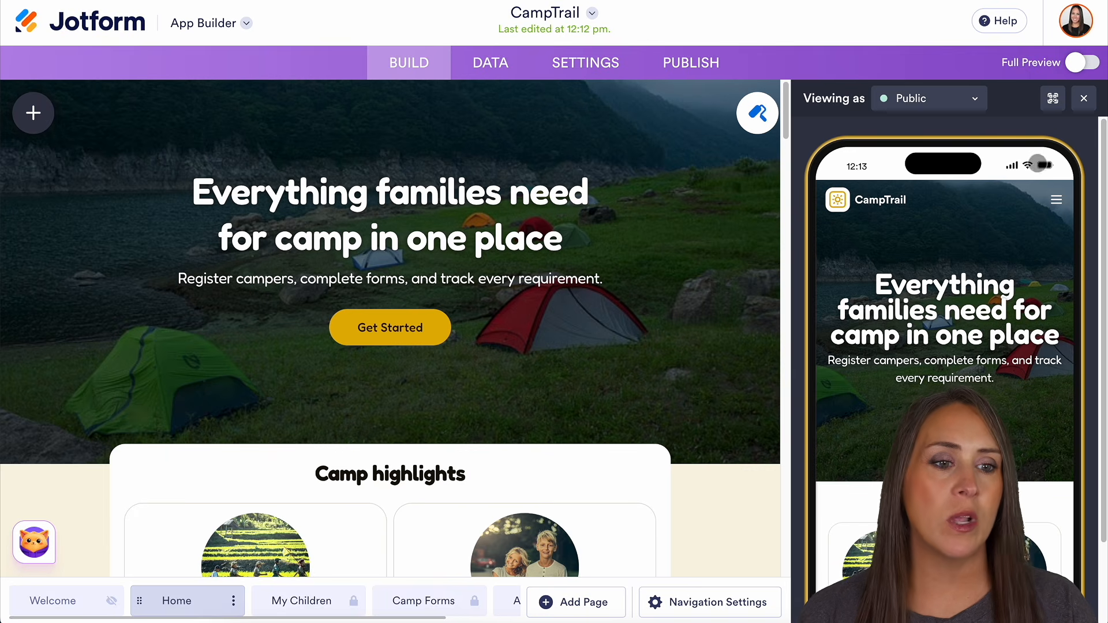
Close the phone preview and review the Camp highlights list's connected table, item-click actions and role-based access settings.
click(1088, 102)
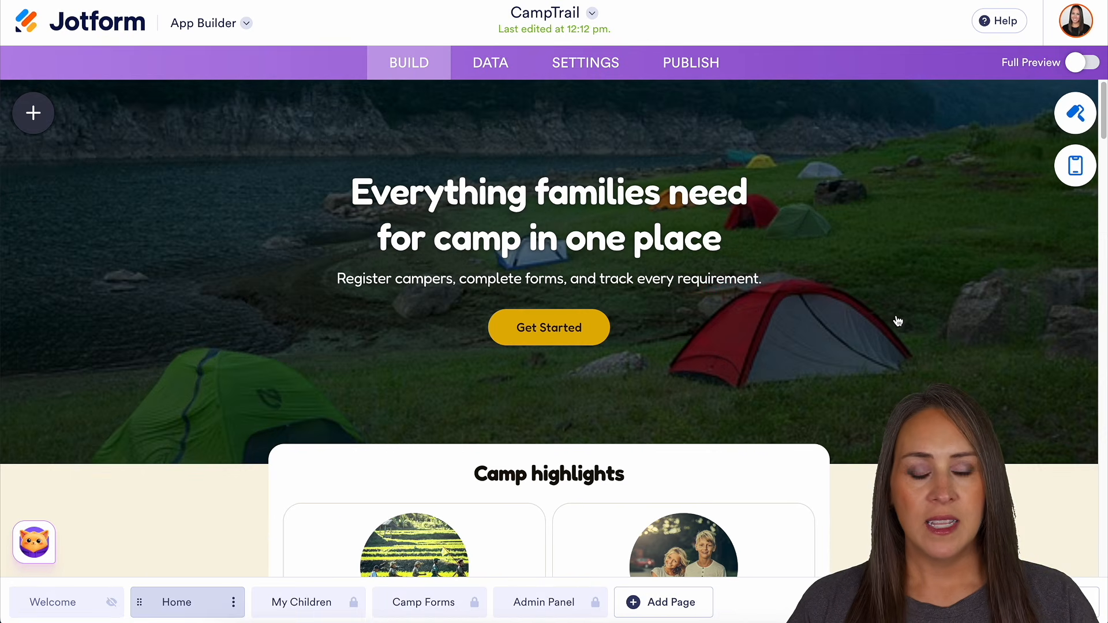
scroll(898, 316, down, 5)
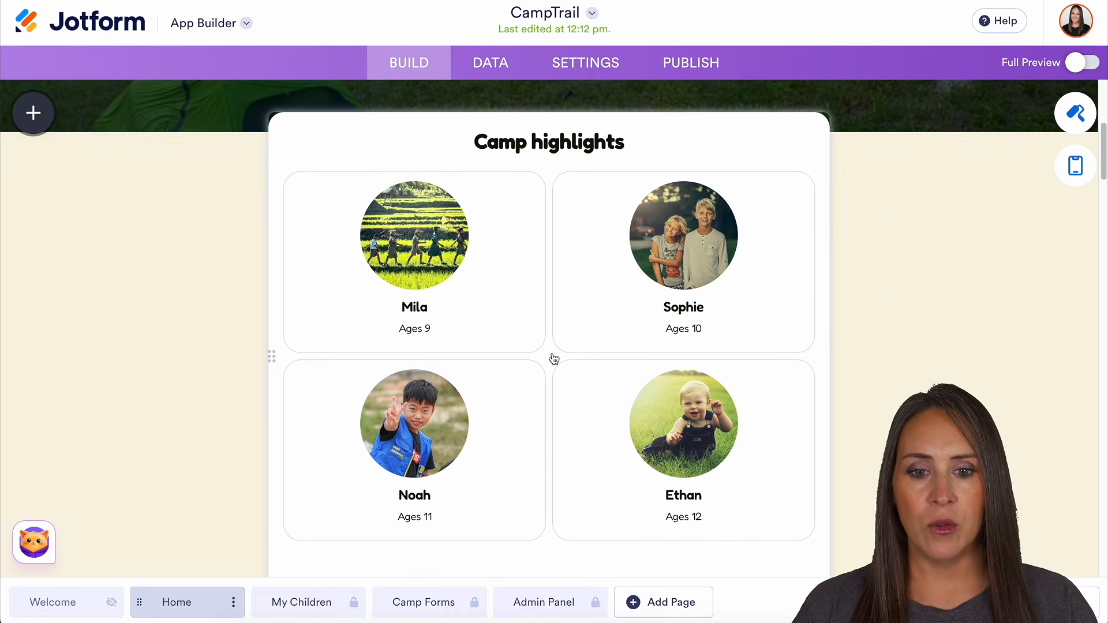
click(554, 359)
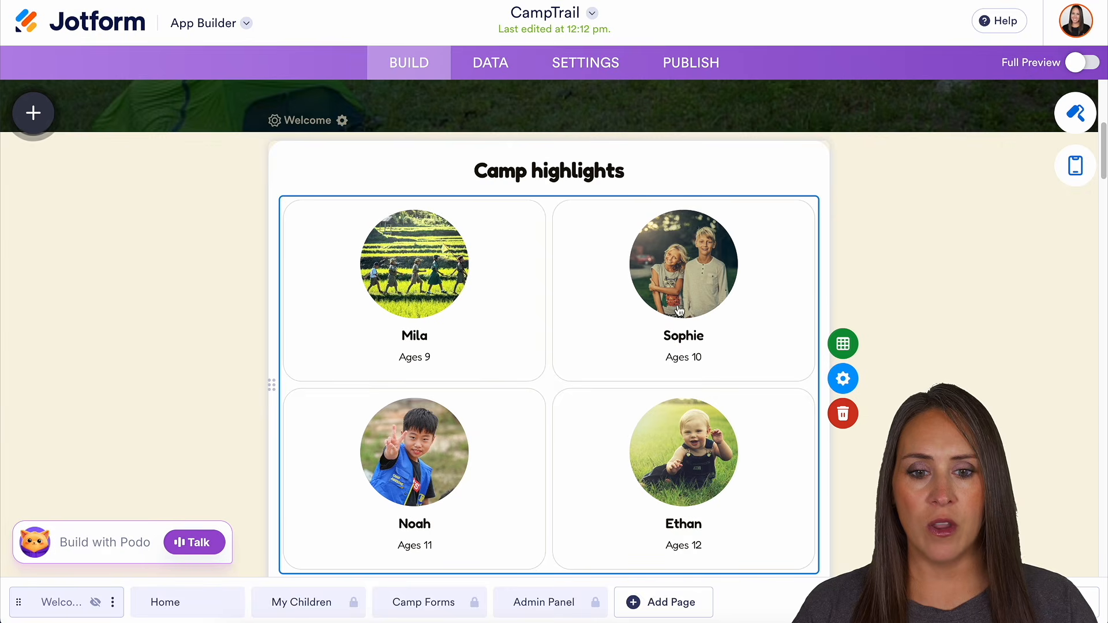
click(845, 380)
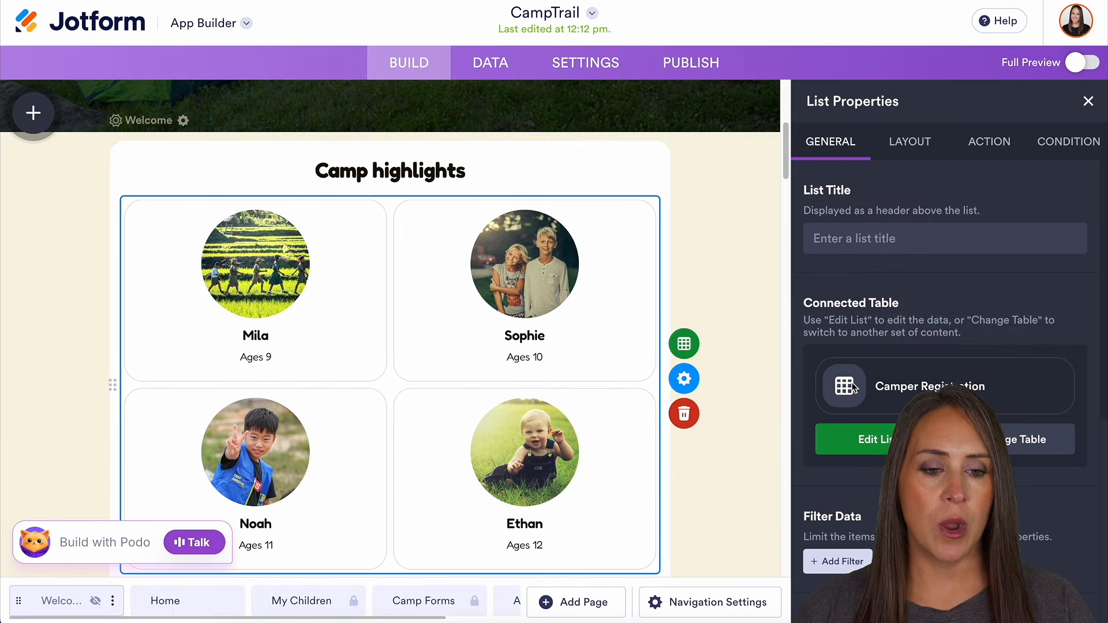
click(1001, 145)
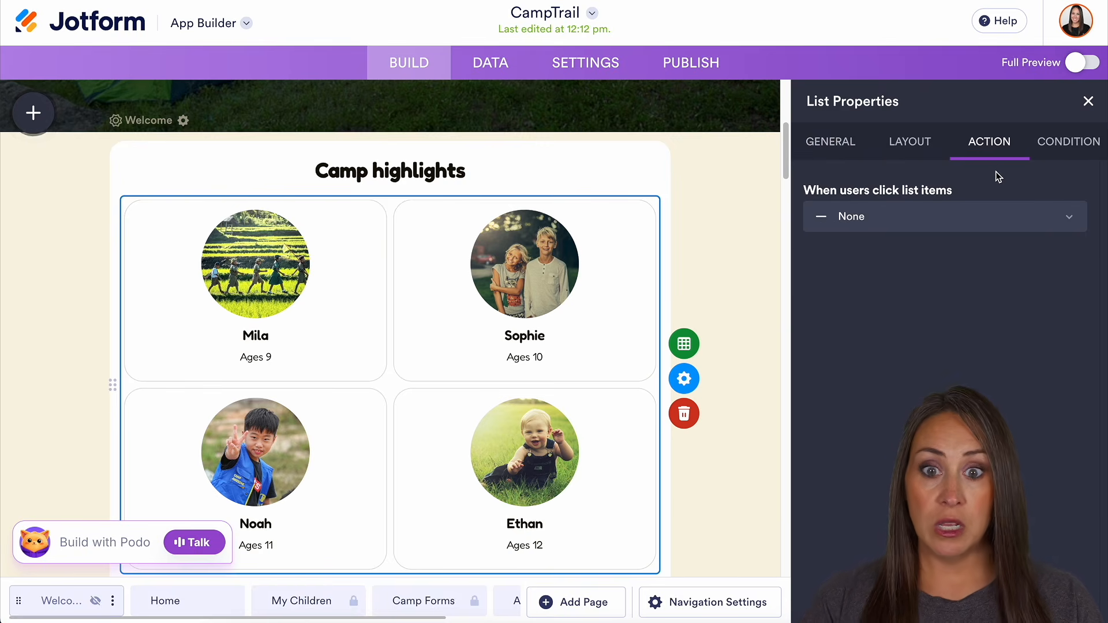
click(987, 212)
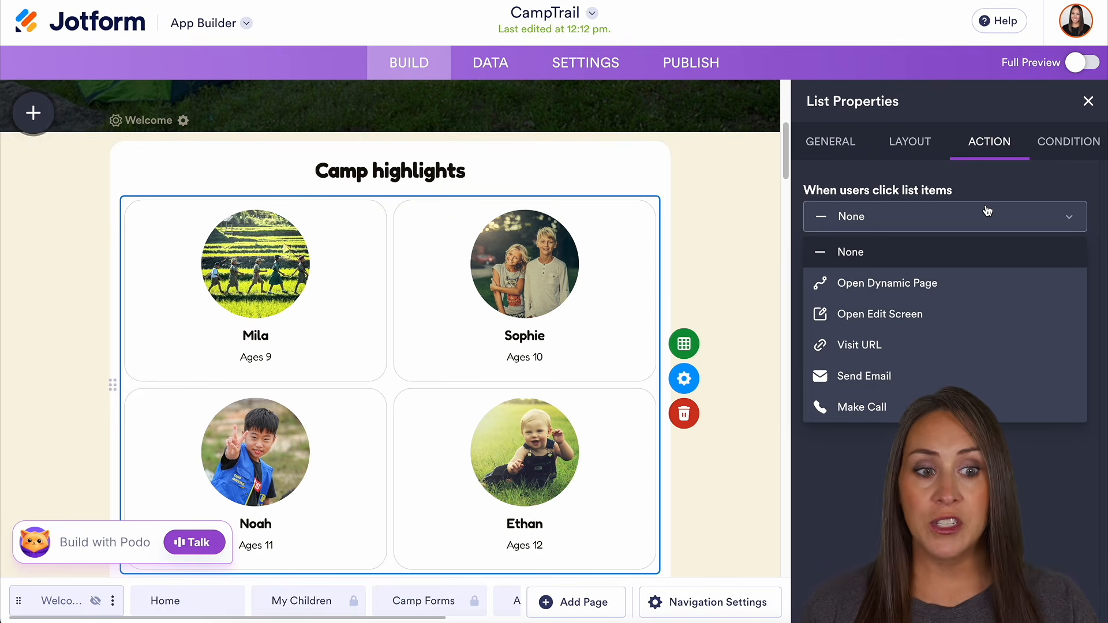
click(1056, 144)
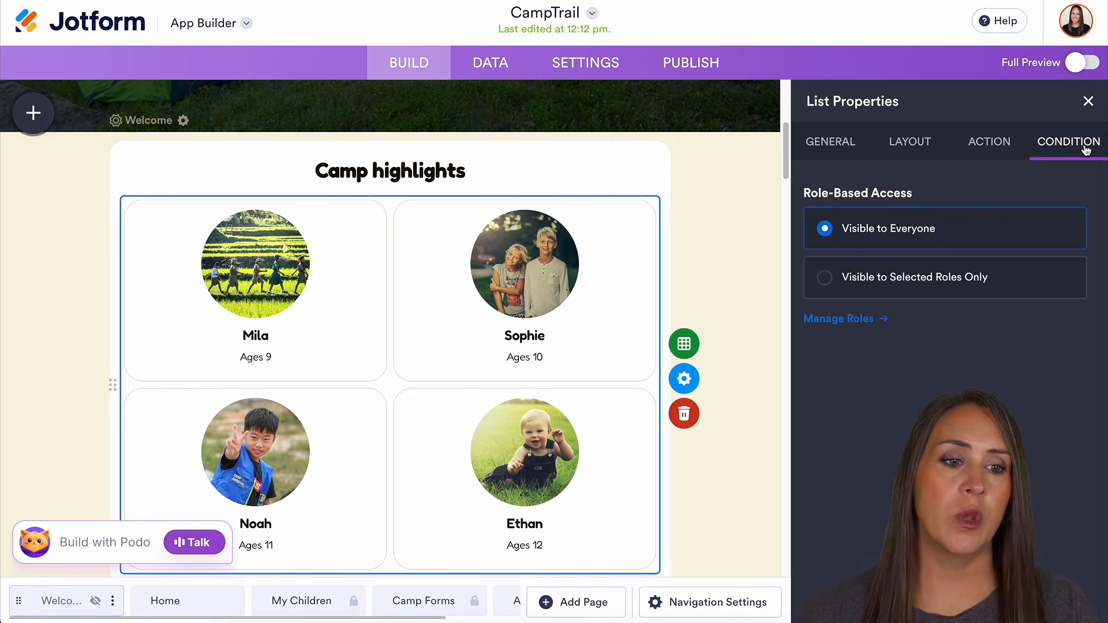
click(1089, 101)
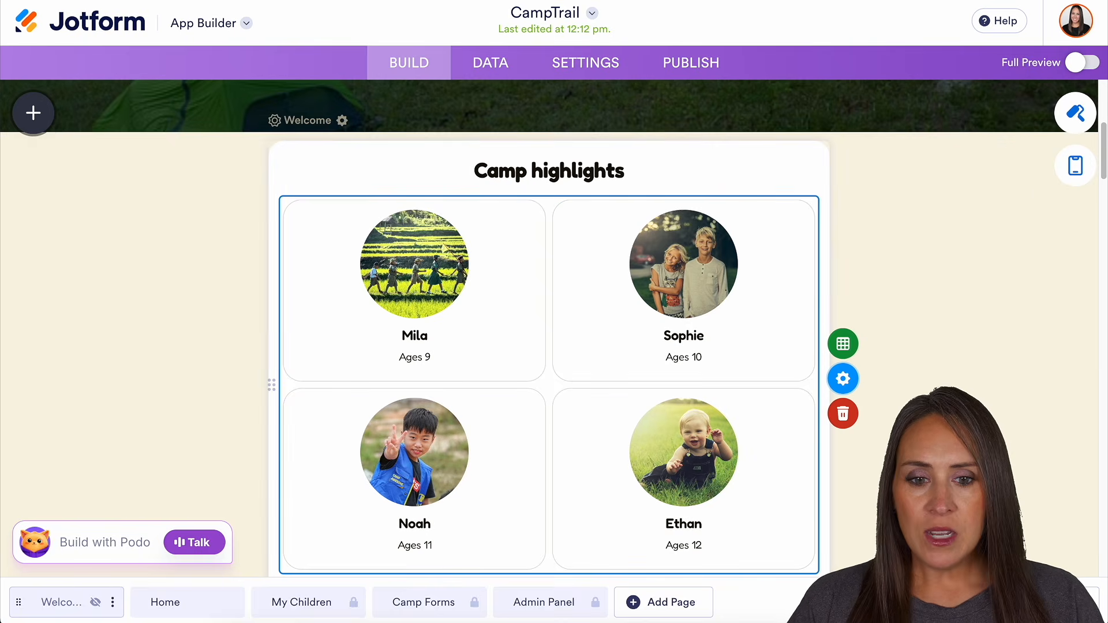
Examine the generated Welcome and Home pages, from the hero section through the family checklist.
scroll(549, 329, up, 5)
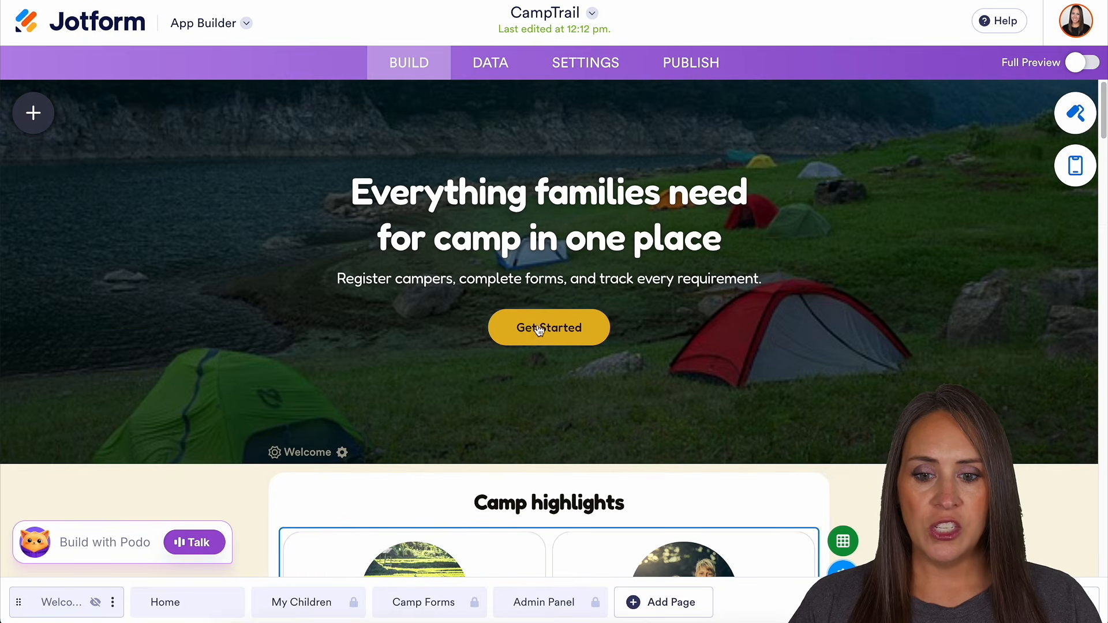
scroll(760, 346, down, 9)
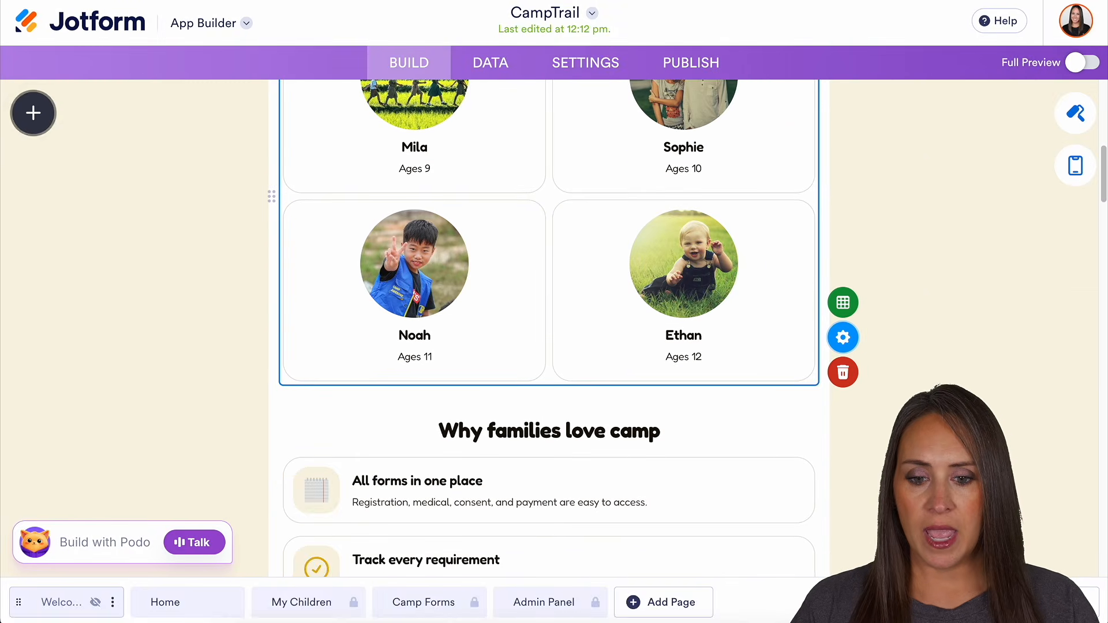
scroll(550, 329, down, 3)
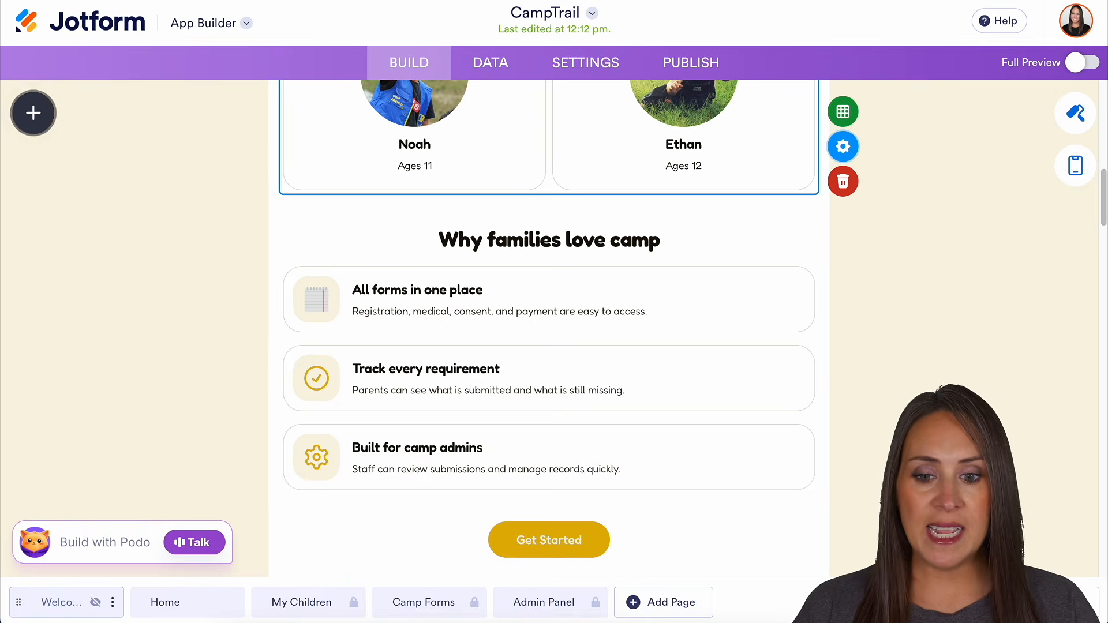
scroll(548, 260, down, 2)
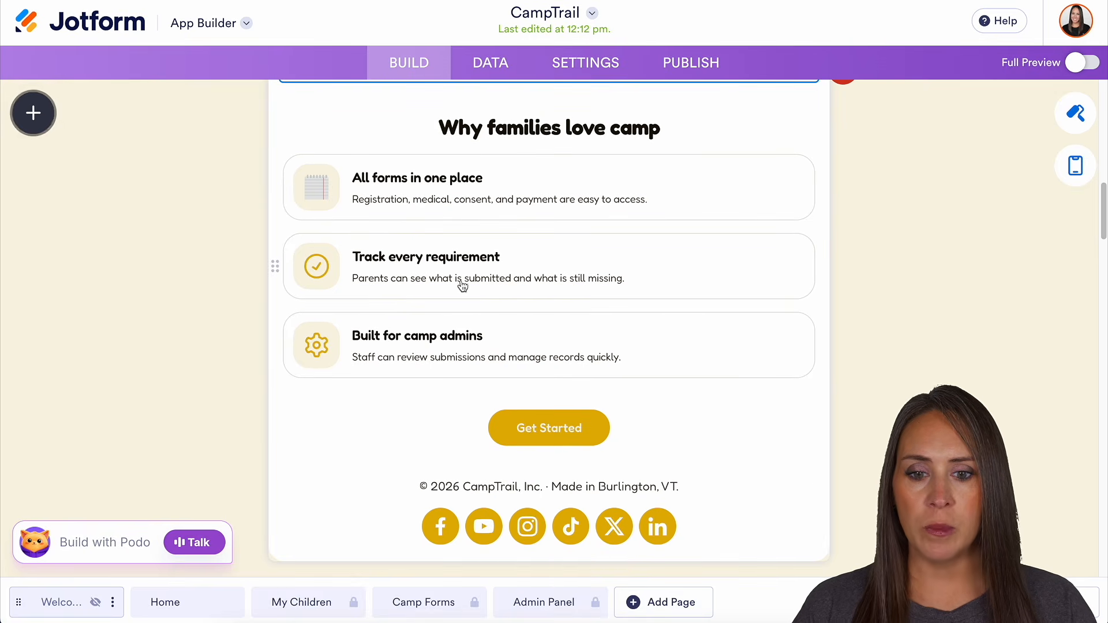
scroll(852, 282, down, 8)
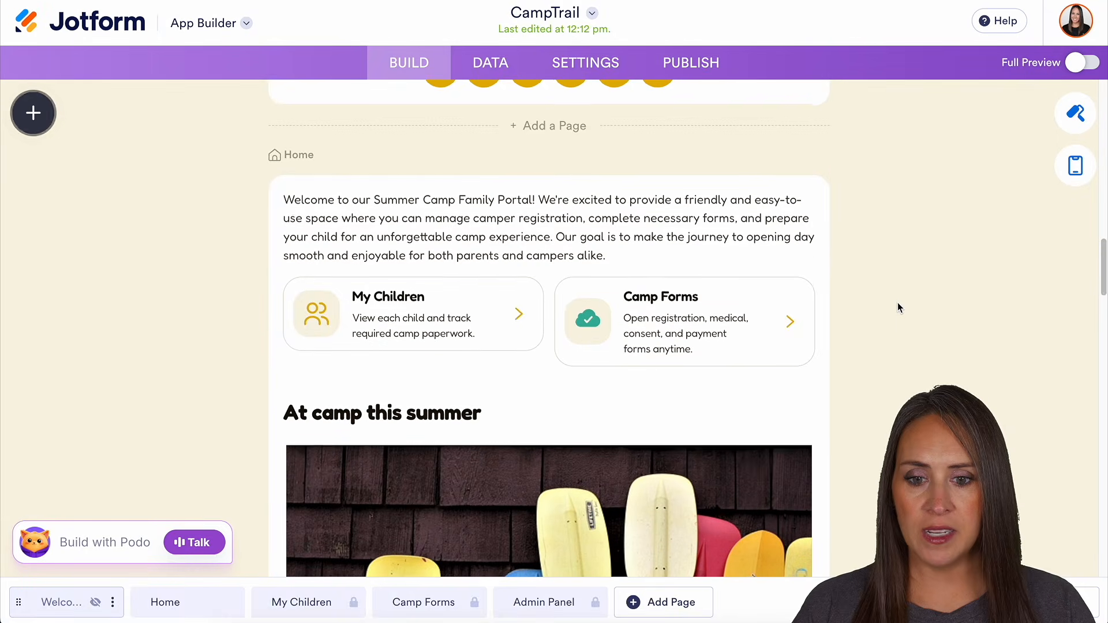
scroll(898, 306, down, 9)
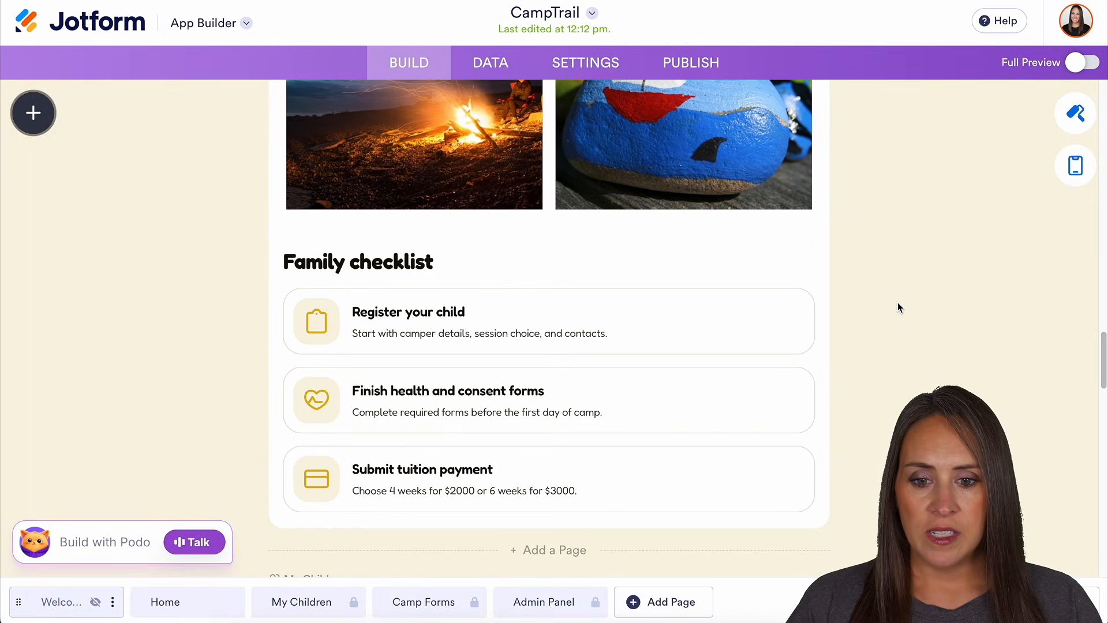
scroll(898, 306, down, 2)
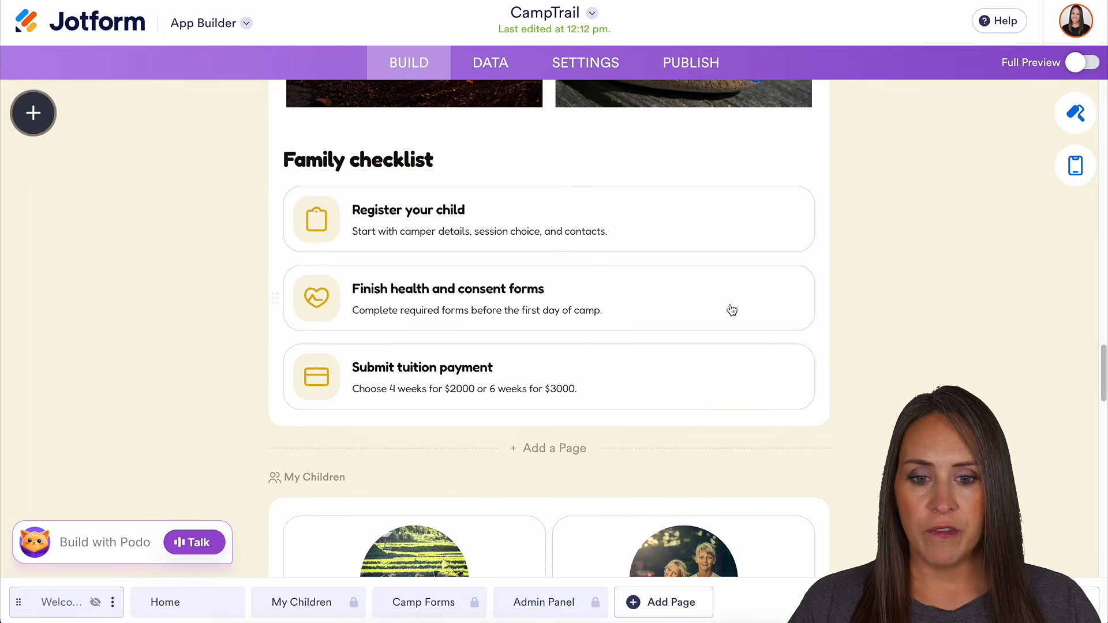
Examine the My Children and Child Profile pages, including the required forms status section.
scroll(878, 317, down, 5)
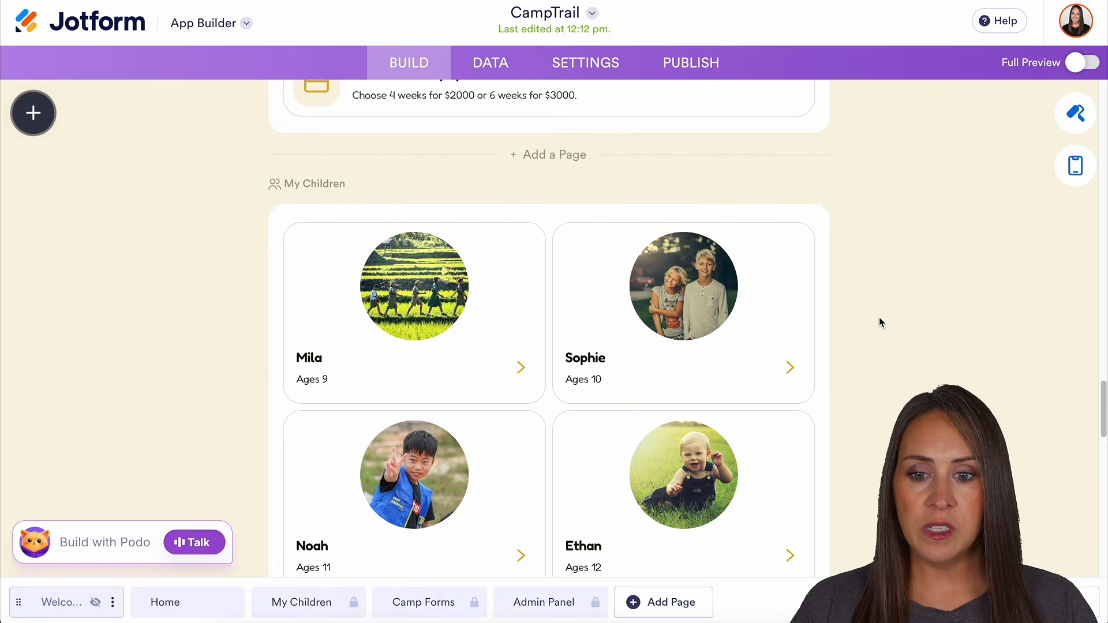
scroll(879, 322, down, 1)
scroll(878, 322, down, 2)
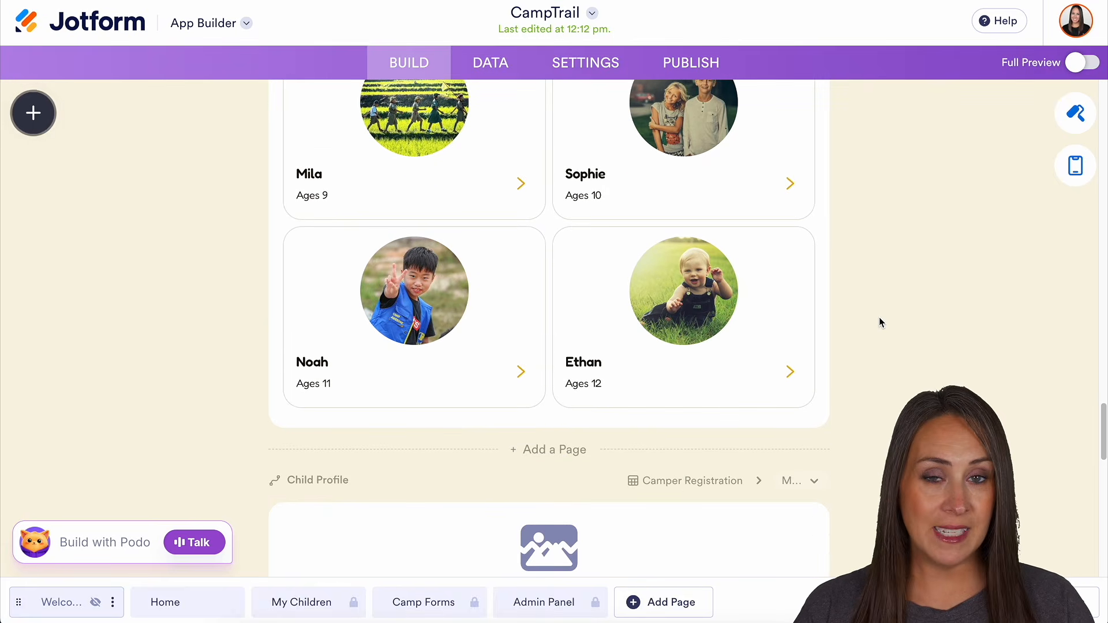
scroll(880, 322, down, 5)
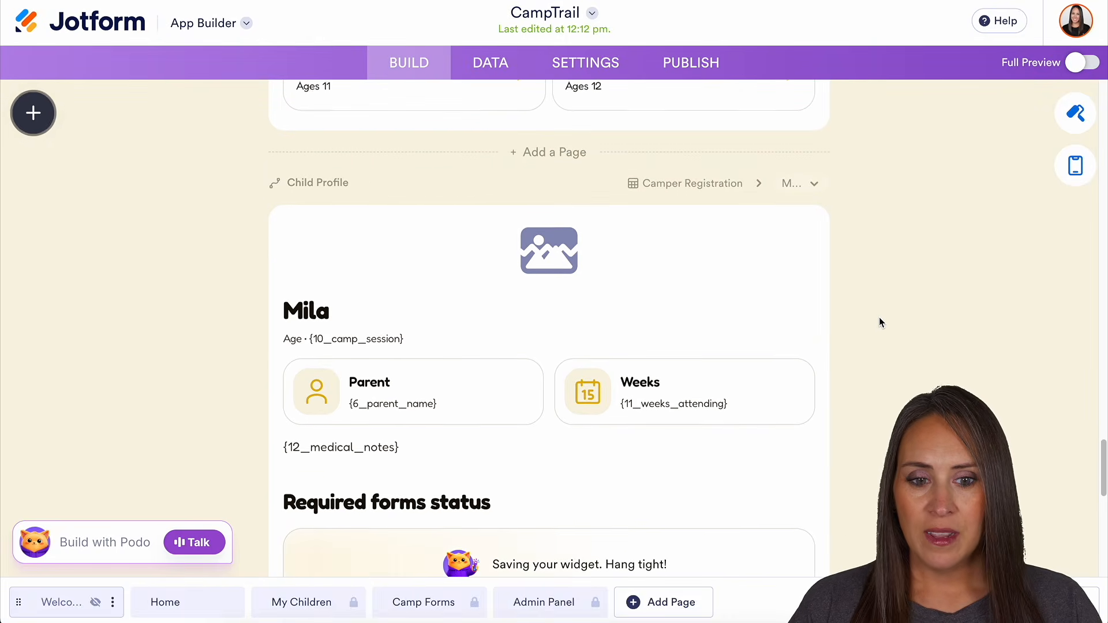
scroll(879, 318, down, 2)
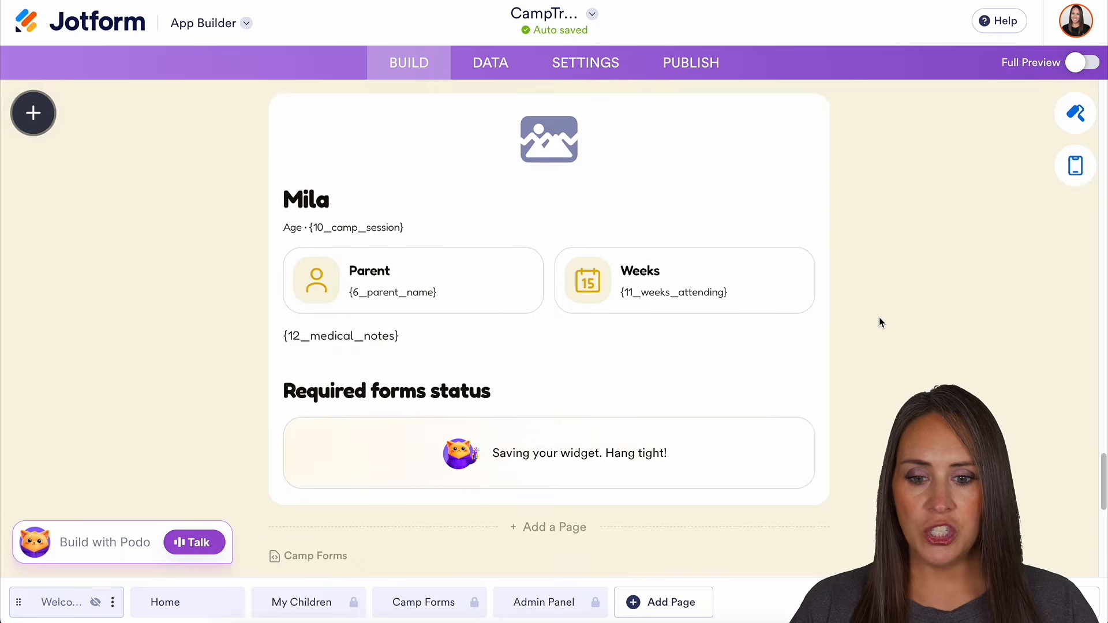
scroll(879, 317, down, 1)
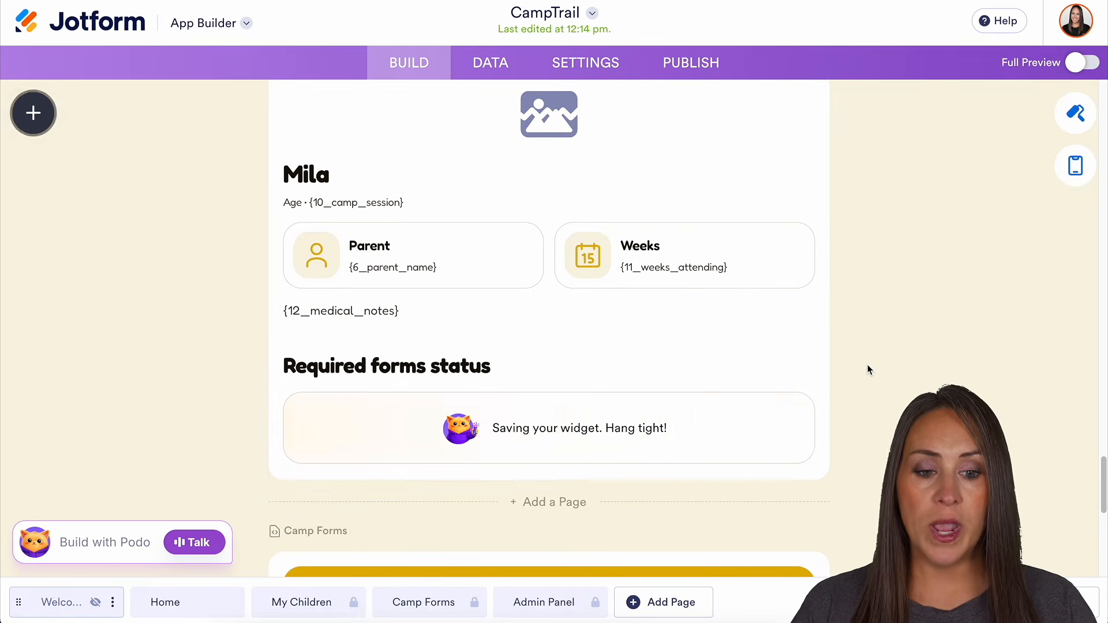
scroll(863, 354, down, 1)
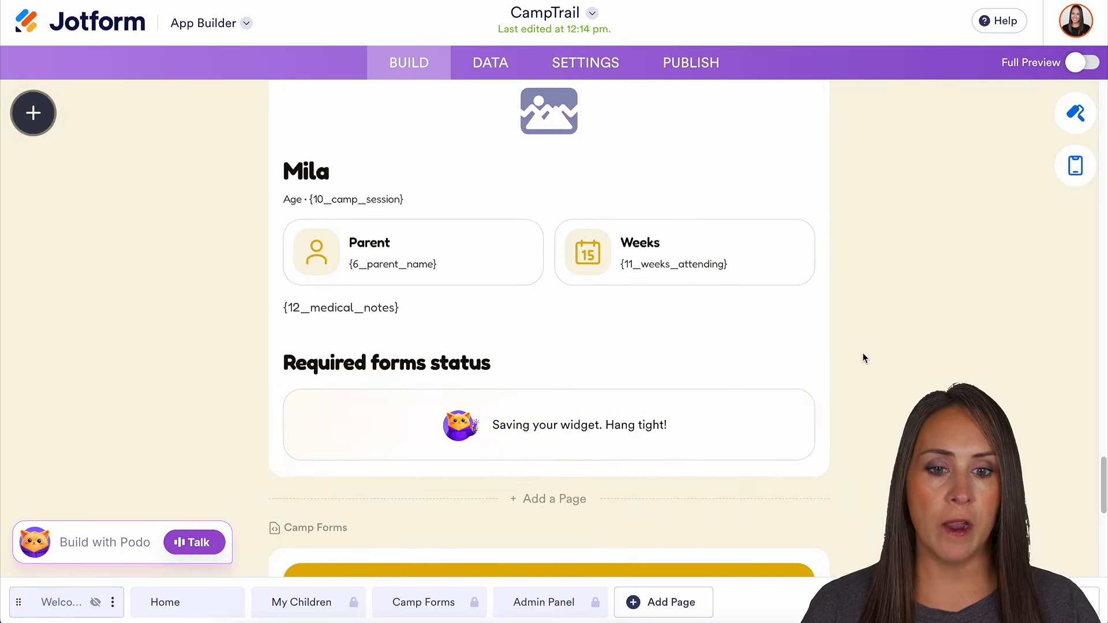
scroll(863, 357, down, 2)
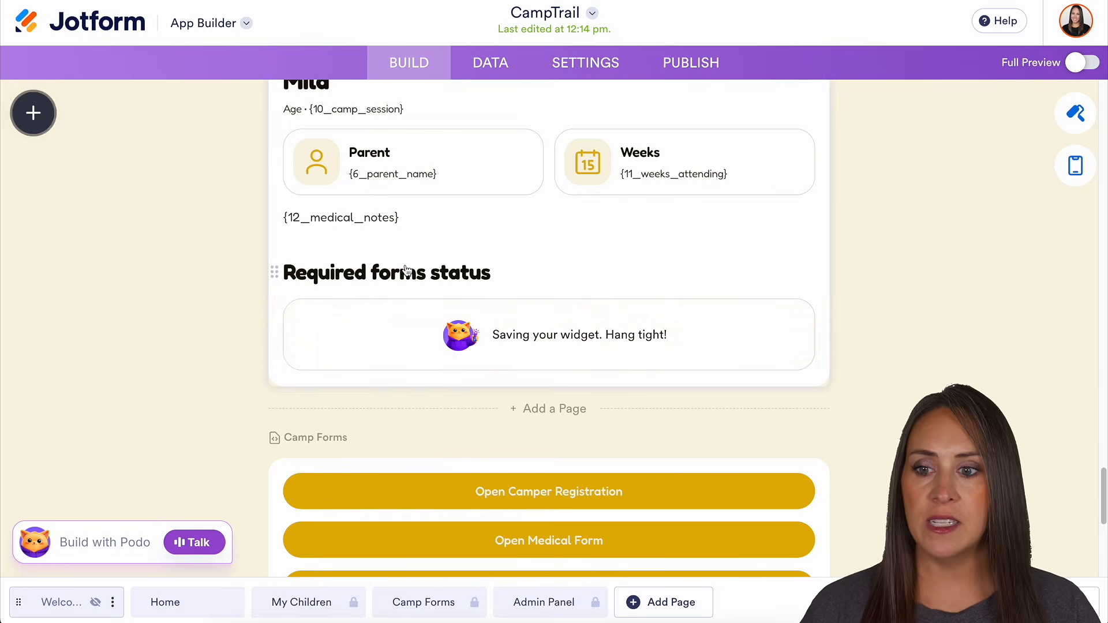
Look through the basic app elements and widgets available to add to the app.
click(33, 113)
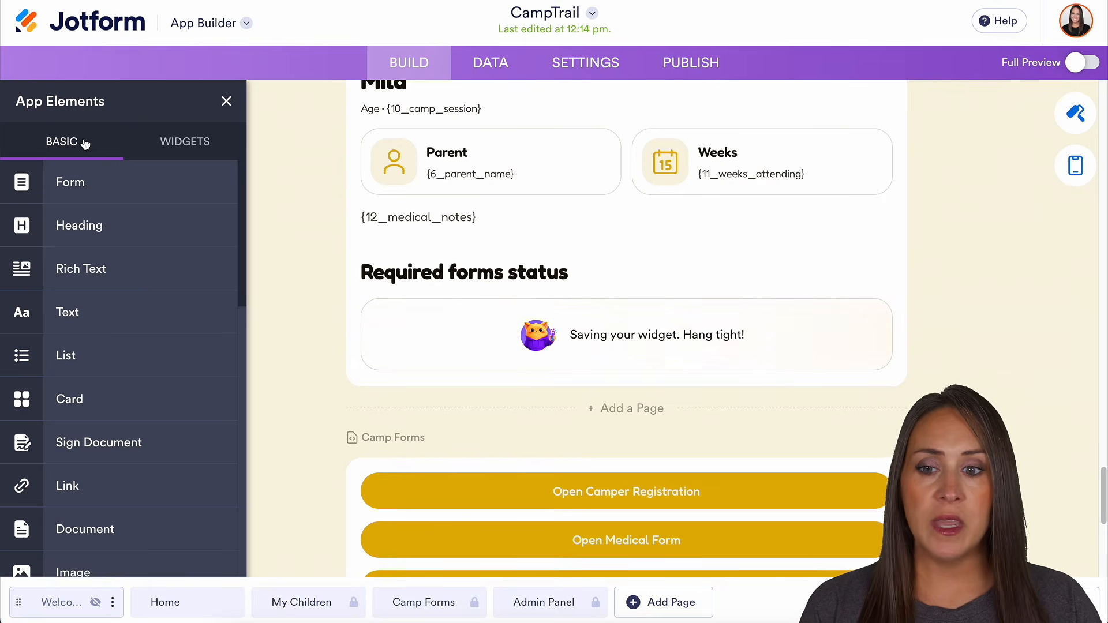
click(157, 143)
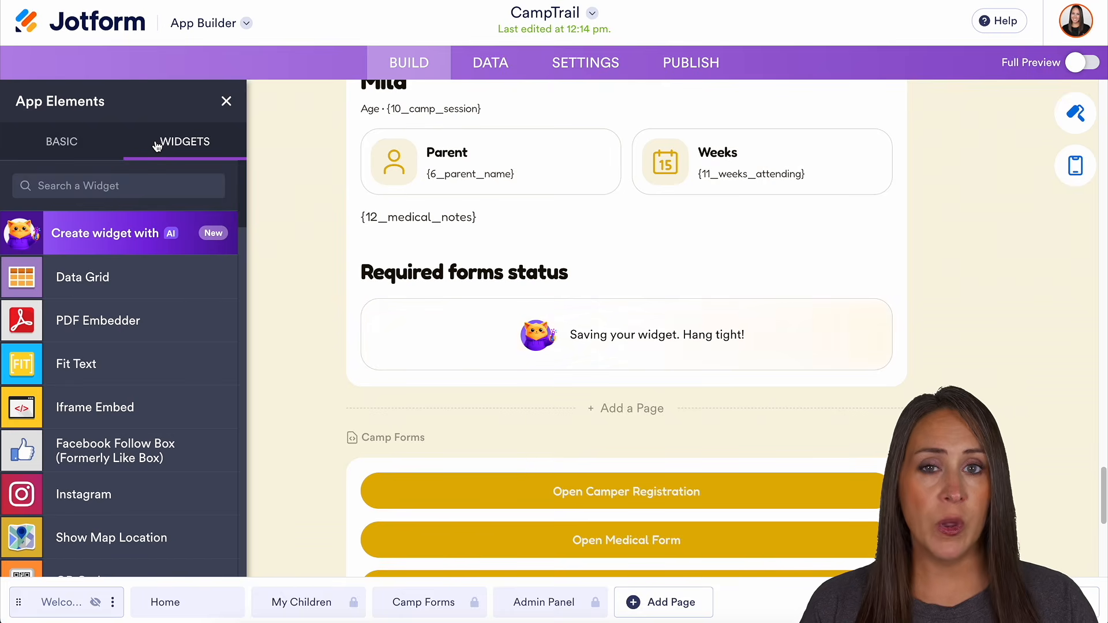
drag(243, 210, 245, 174)
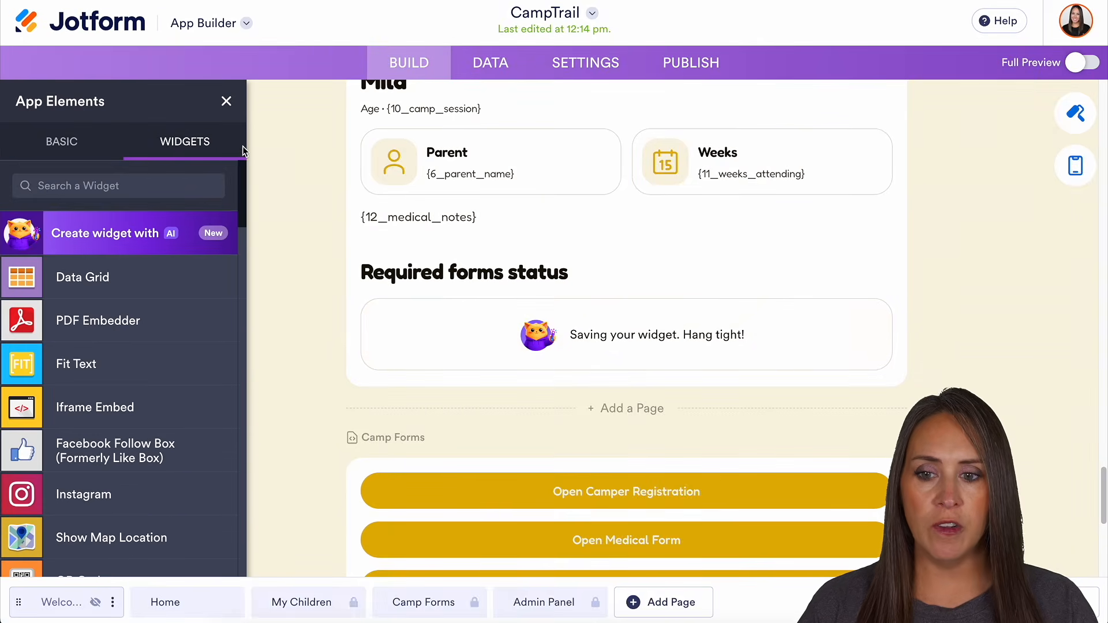
click(227, 102)
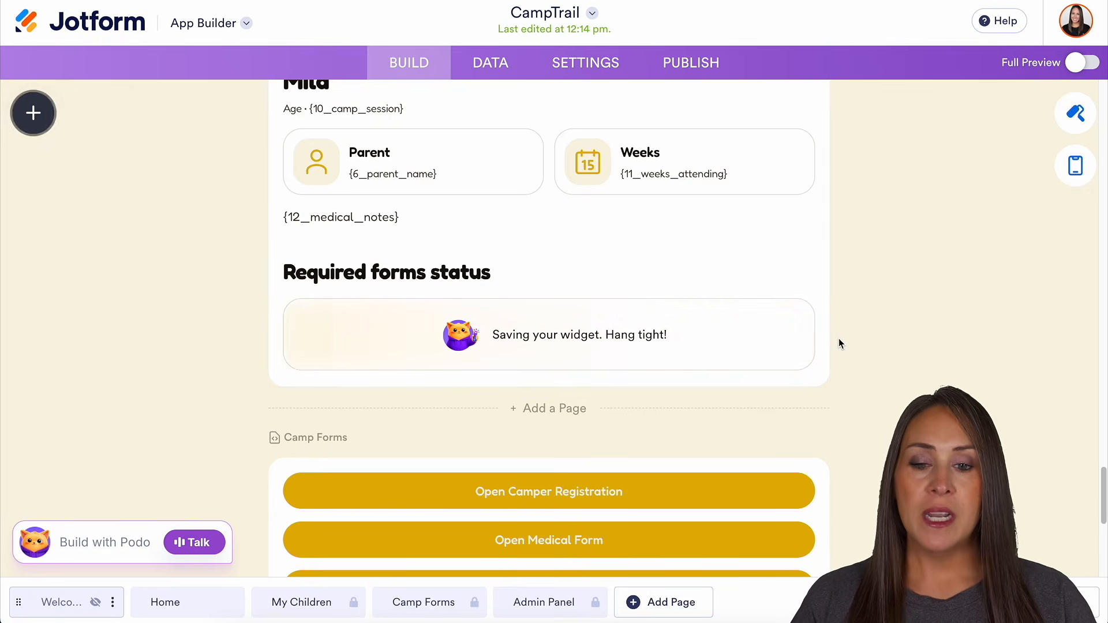
Ask Podo to add an admin panel where admins upload photos of campers, and a page where users can view these images.
scroll(839, 342, up, 2)
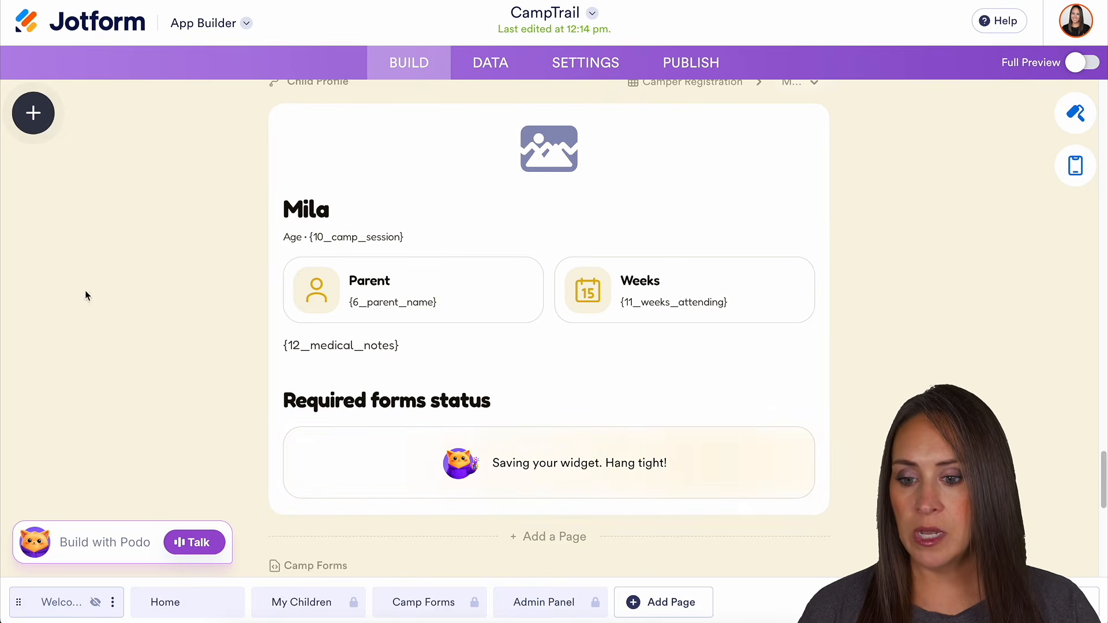
click(81, 546)
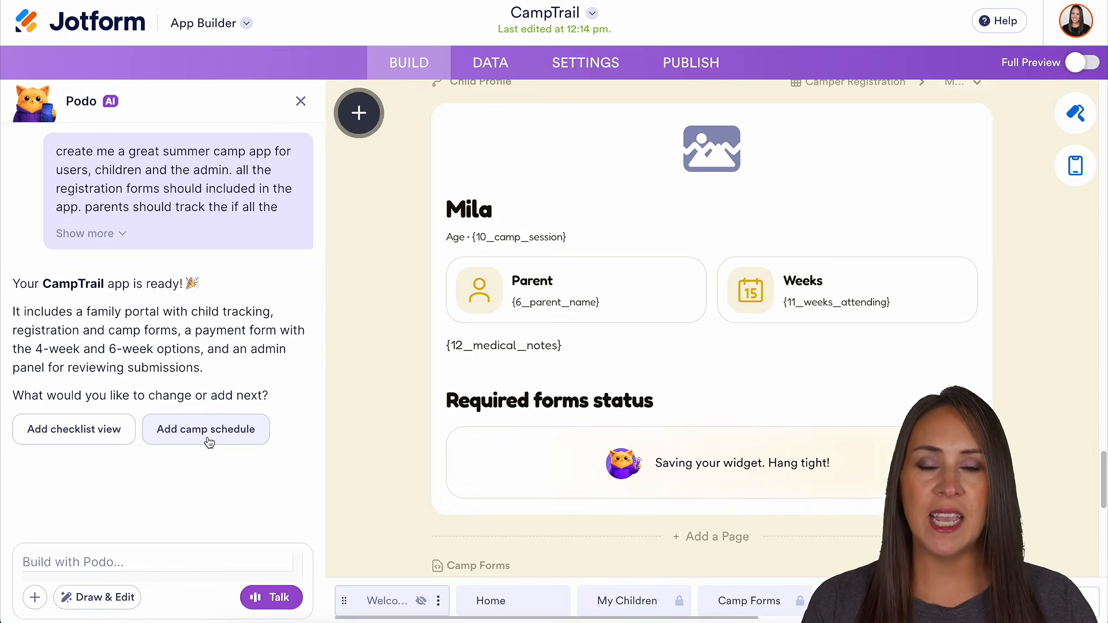
click(91, 562)
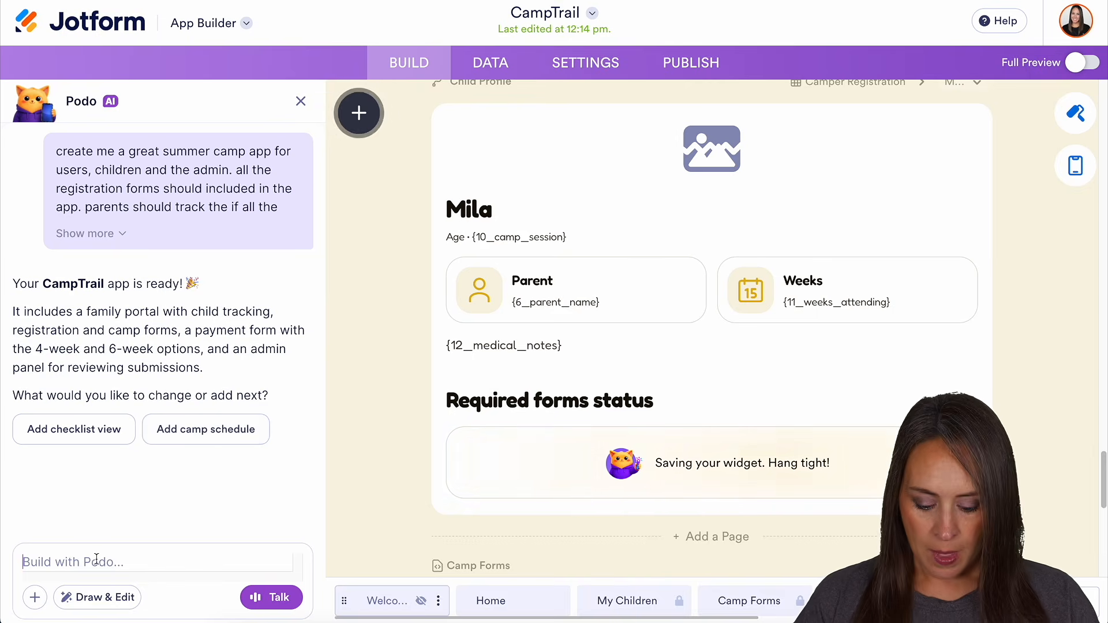
text(Add an admin panel that allows admins to upload photos of campers, and create a page where users can view these images.)
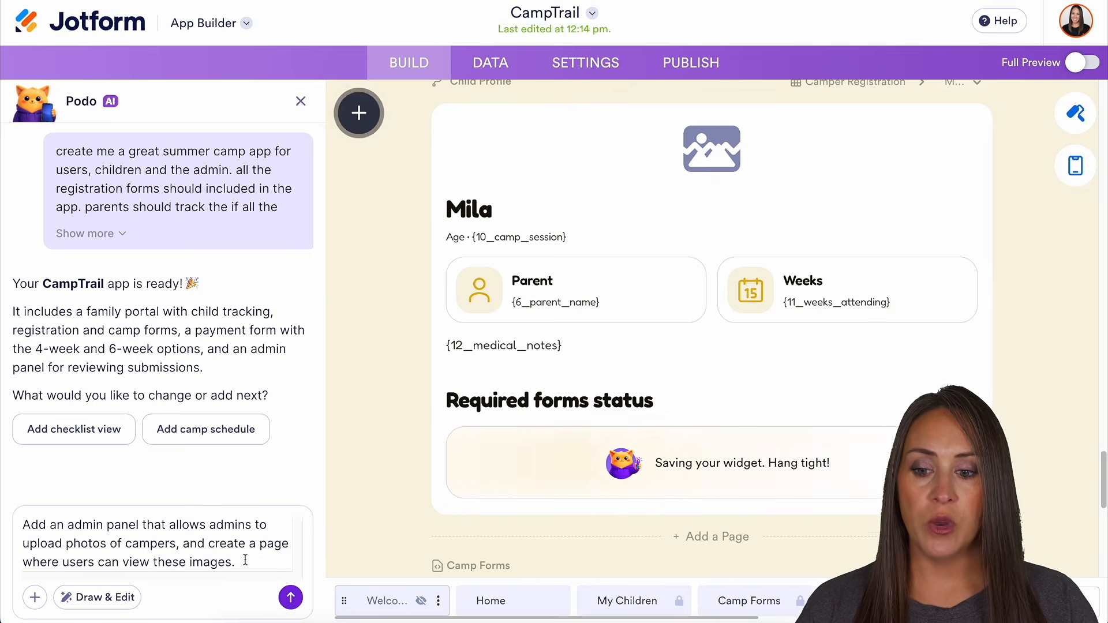
click(292, 596)
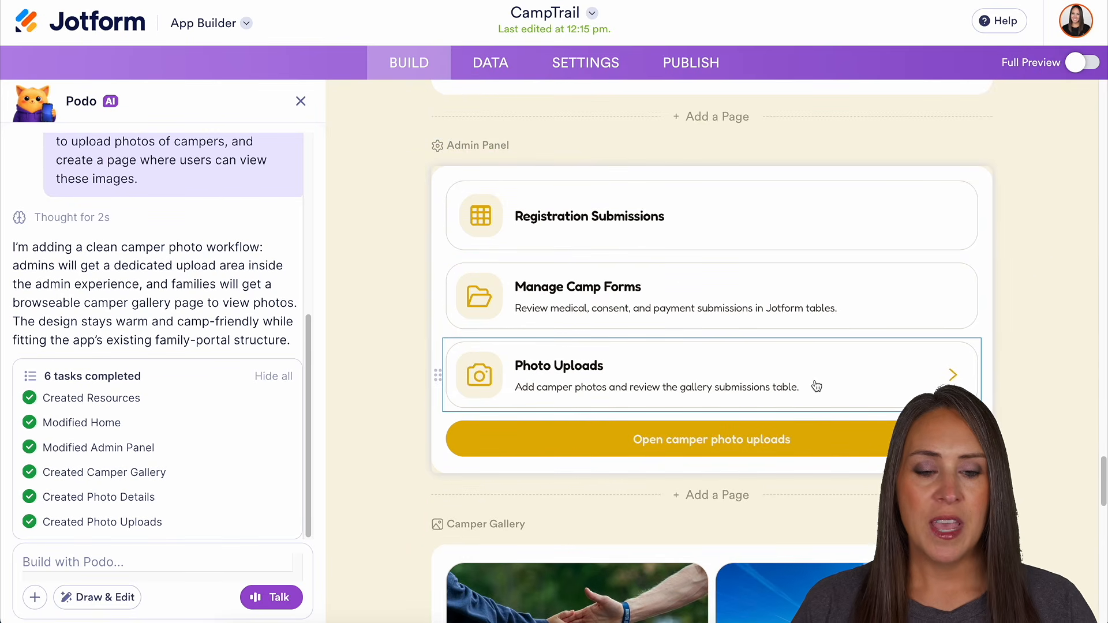
Examine the new photo upload items, Camper Gallery, Photo Details and Photo Uploads pages, and close the phone preview.
scroll(1094, 351, down, 4)
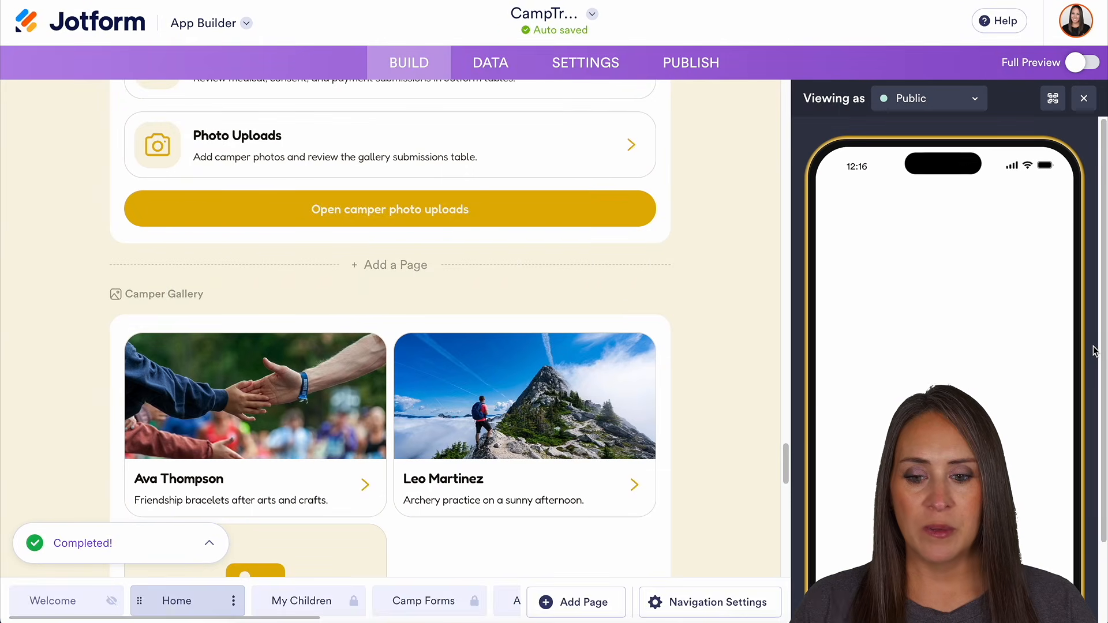
scroll(674, 315, down, 4)
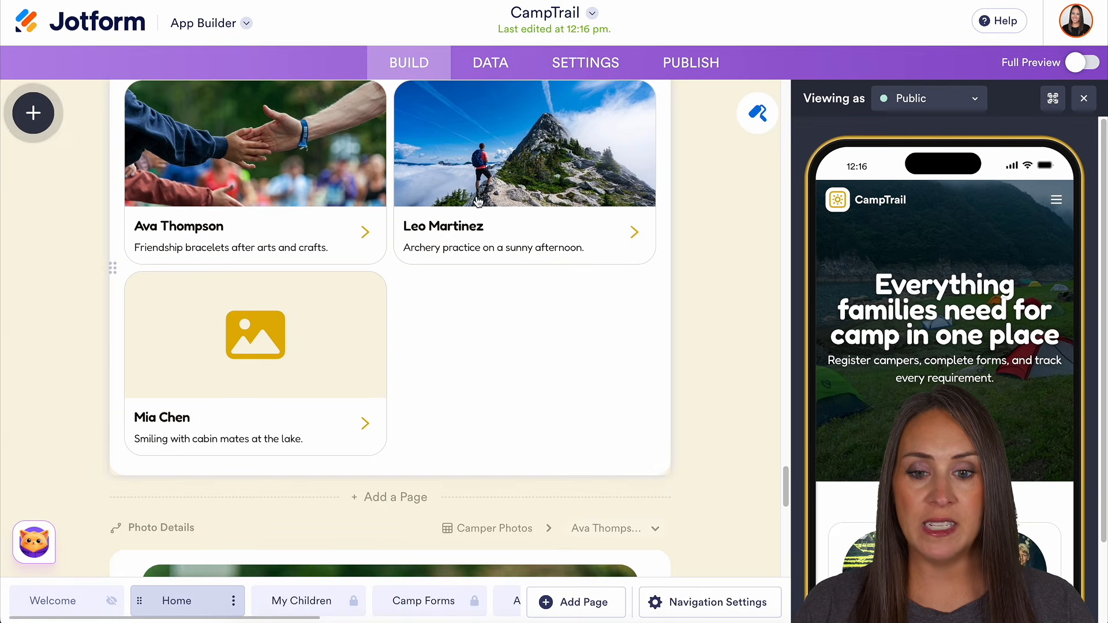
scroll(639, 277, down, 6)
scroll(658, 282, down, 6)
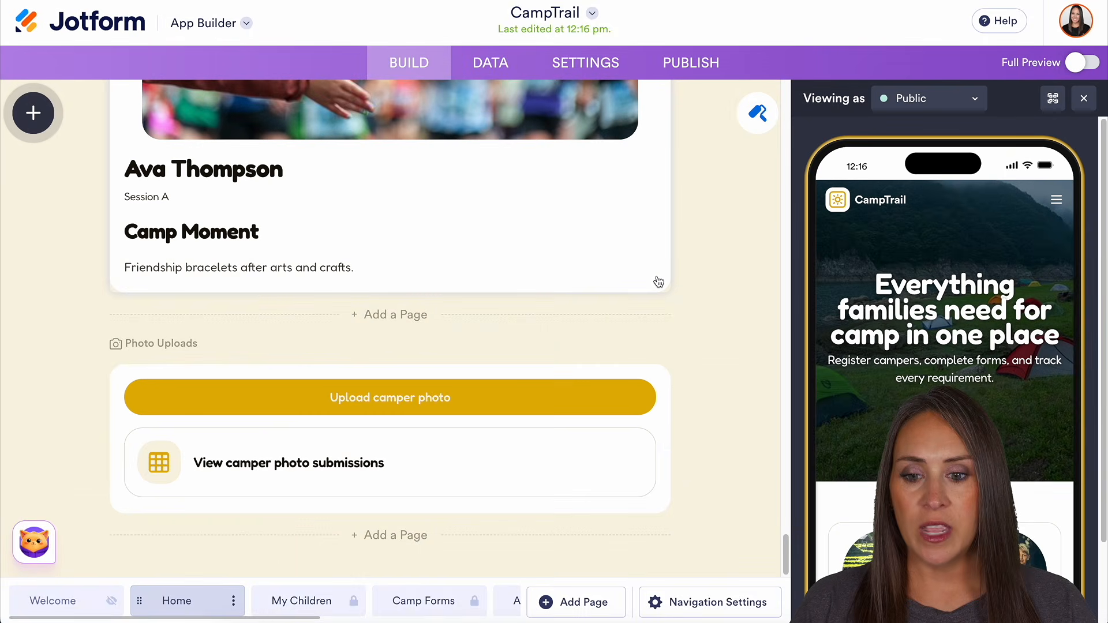
scroll(659, 282, up, 5)
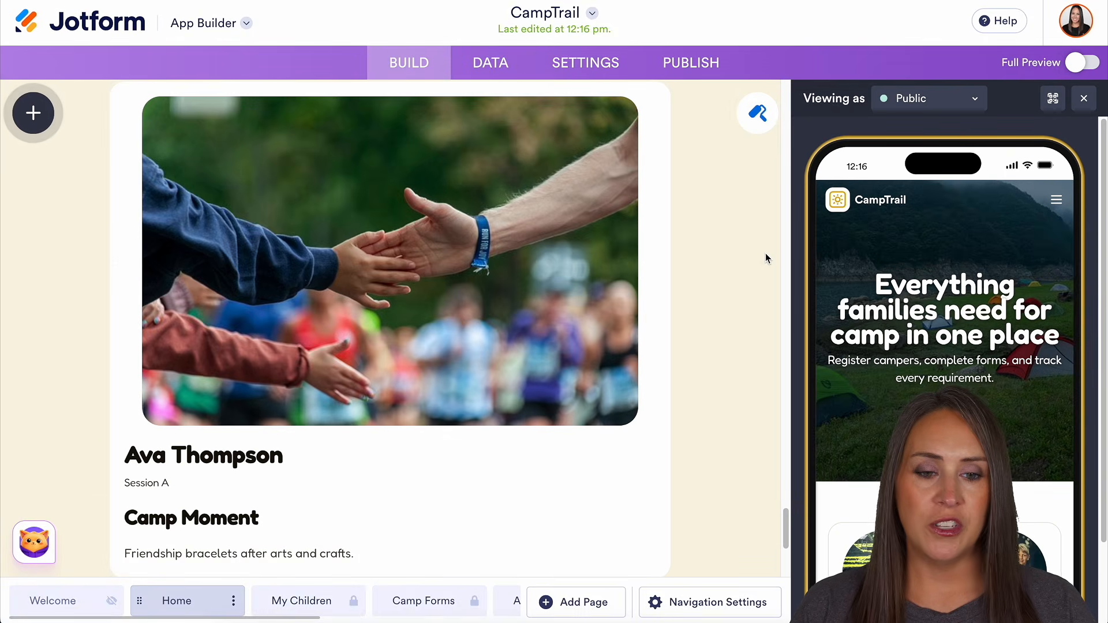
click(1086, 109)
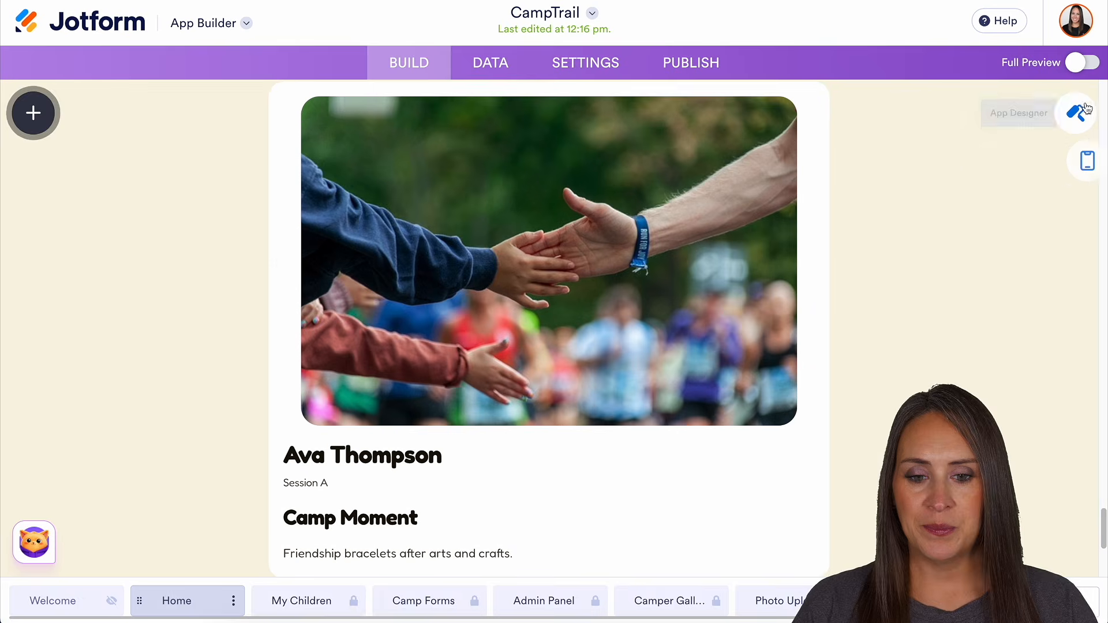
Ask Podo to change the app's color scheme to the blues from jotform.com.
click(33, 553)
click(87, 562)
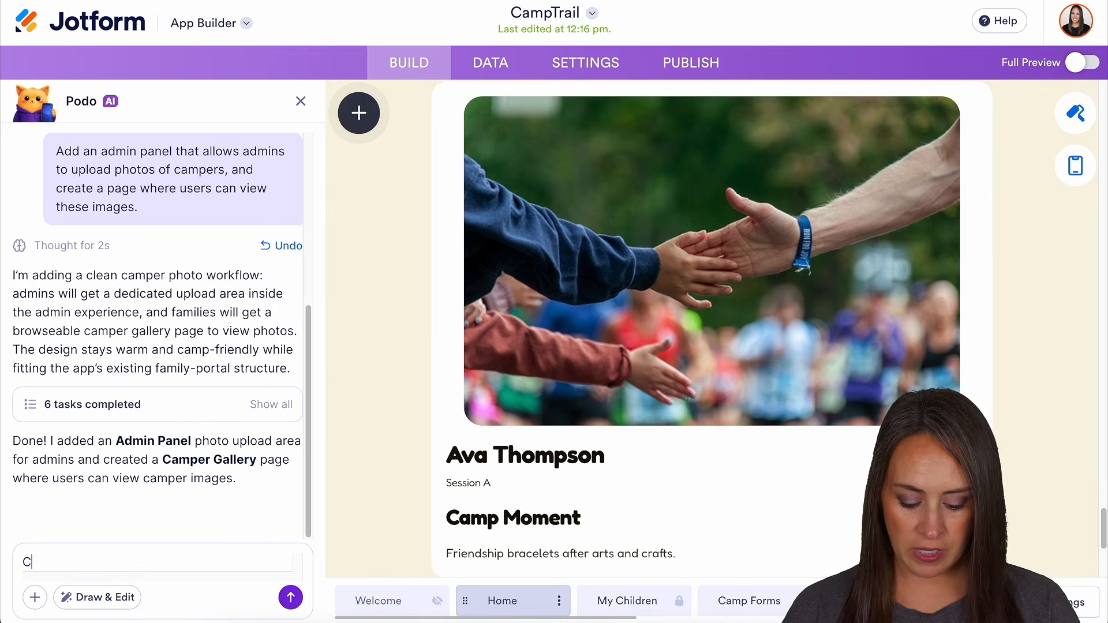
text(Can you change the )
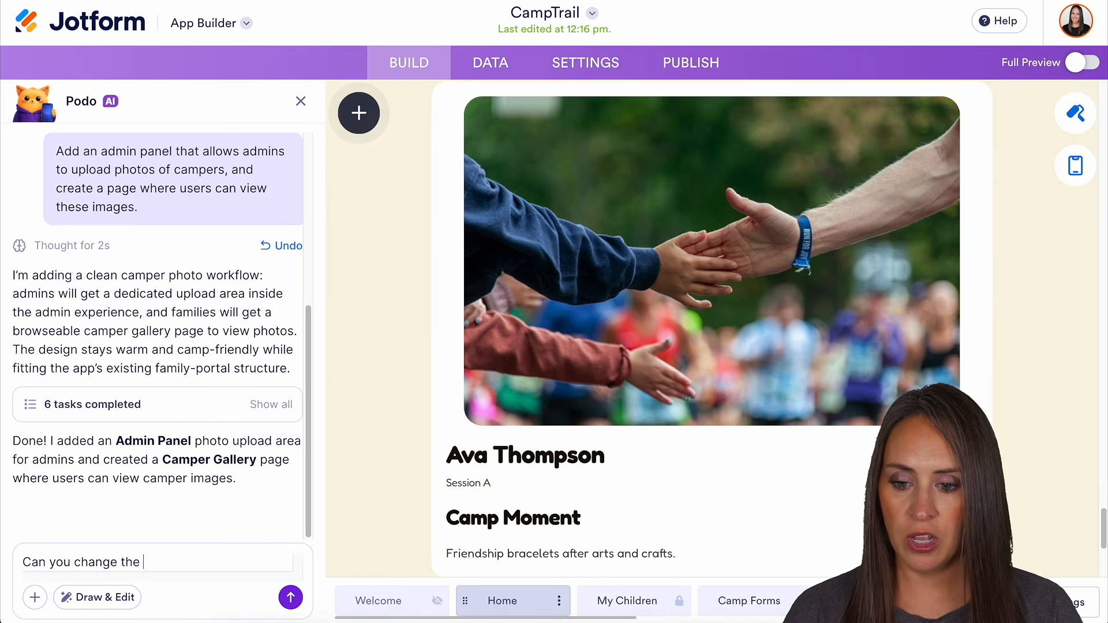
text(color scheme to )
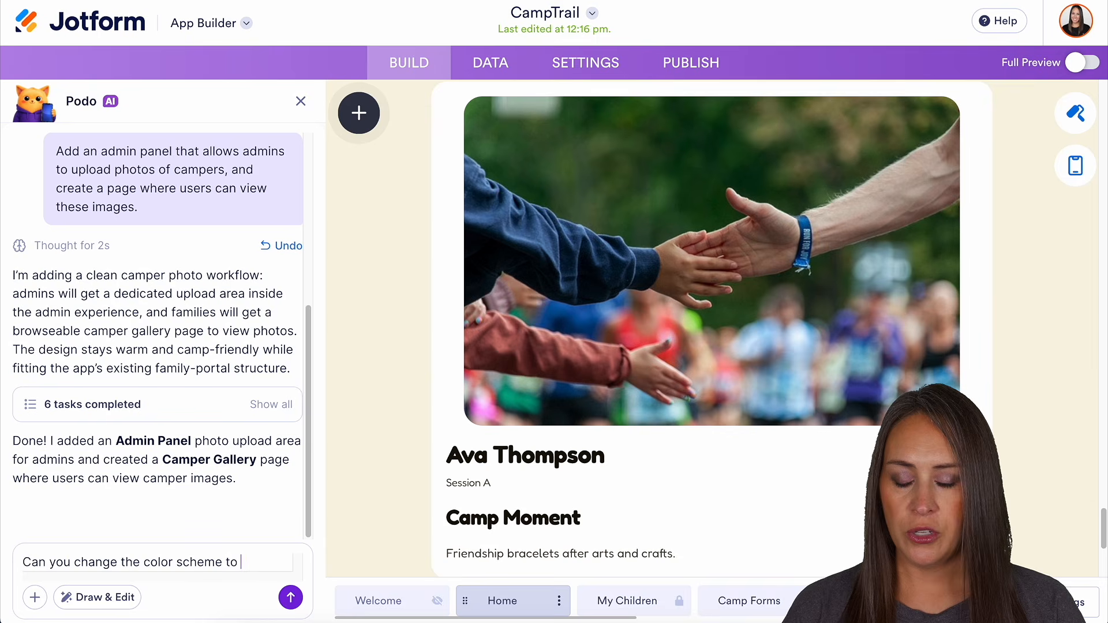
text(be the blue)
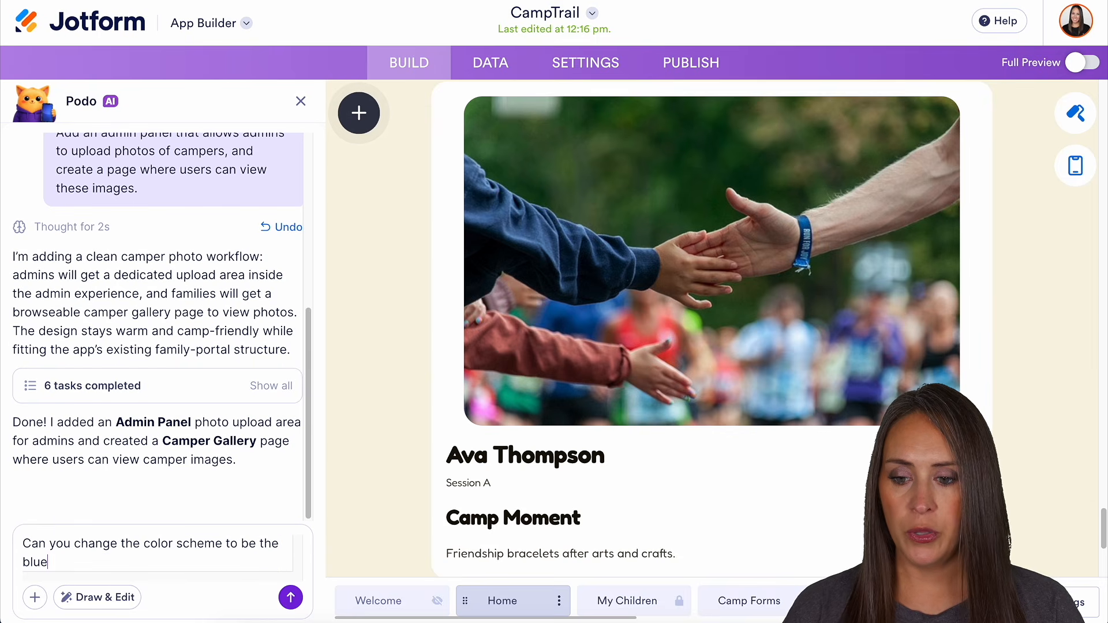
text(s from jotform.com)
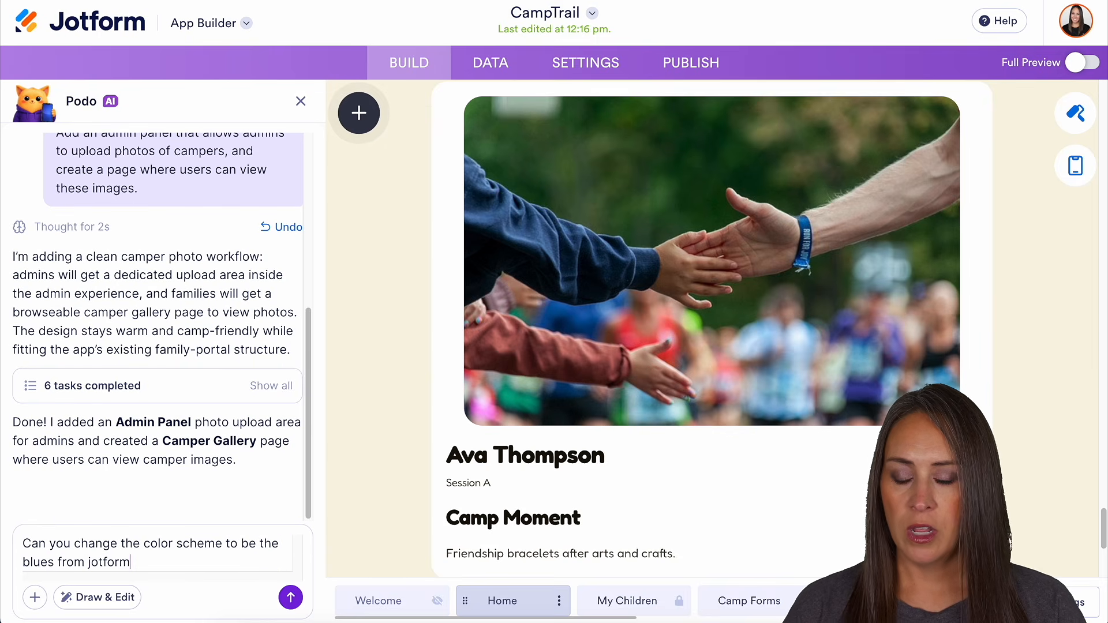
key(Return)
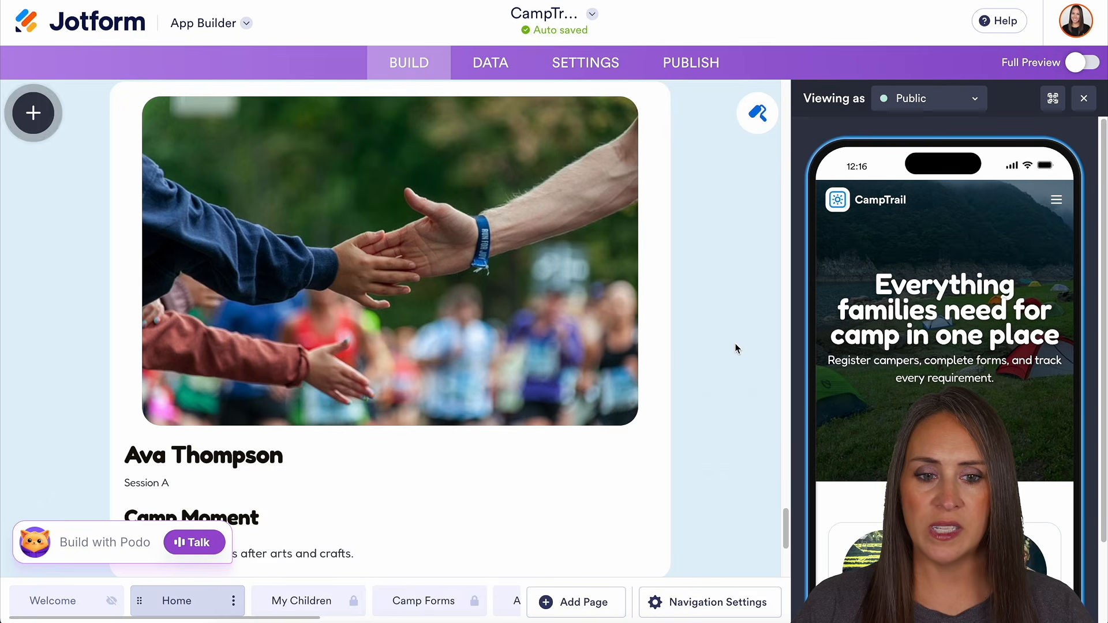
Reopen the Podo chat and look at the reply and undo option for the color scheme request.
click(40, 126)
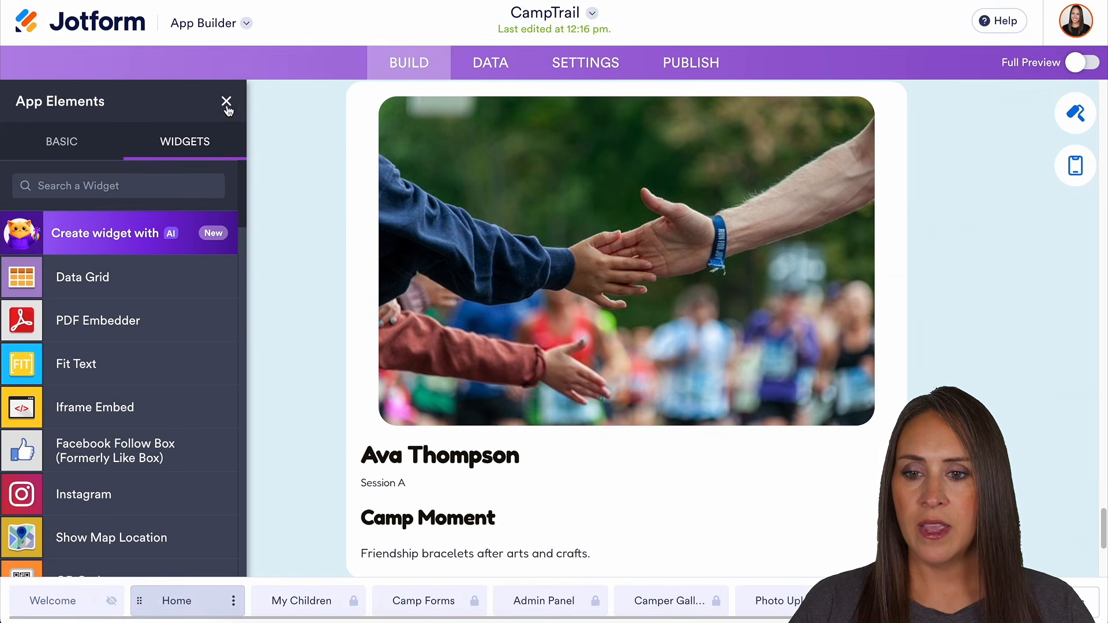
click(225, 102)
click(58, 542)
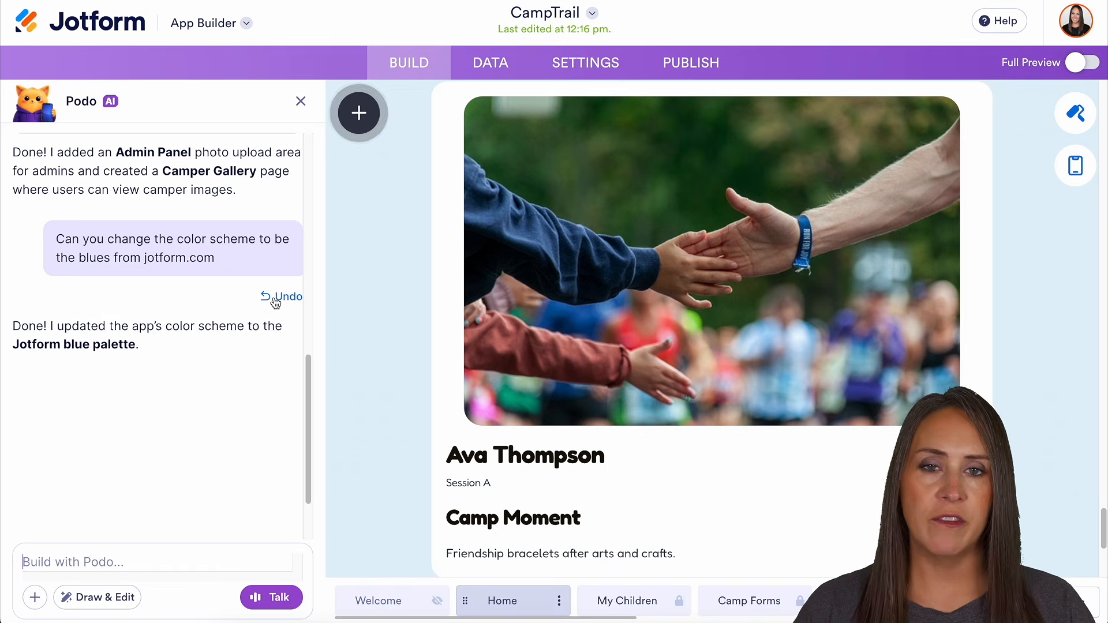
Examine the Camper Registration table's data across all its columns, up to the child photo column.
click(495, 66)
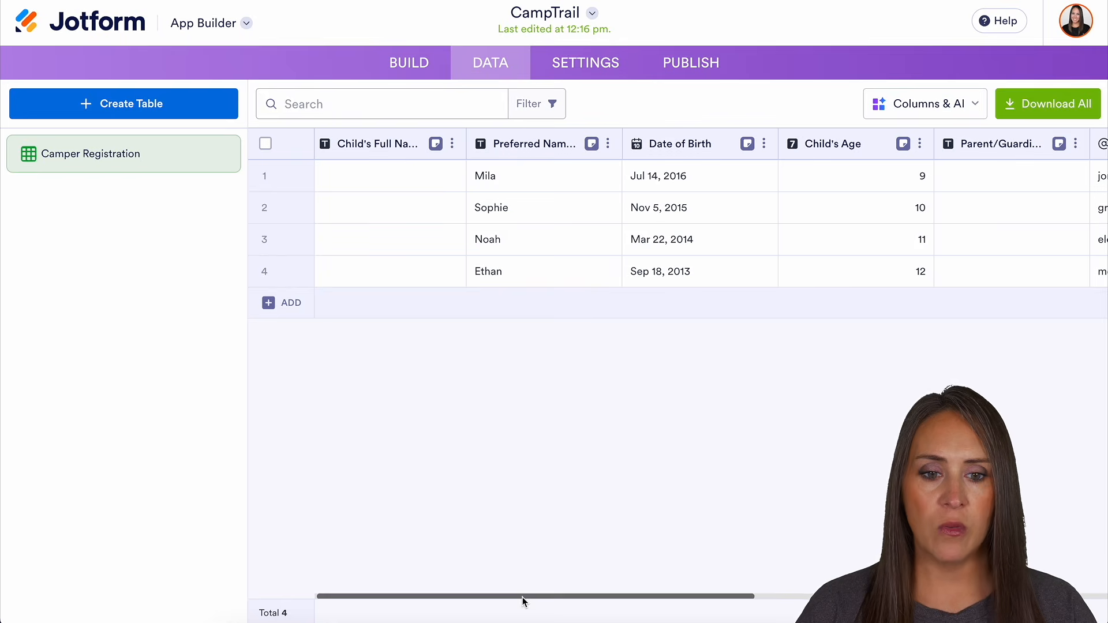
drag(520, 596, 988, 594)
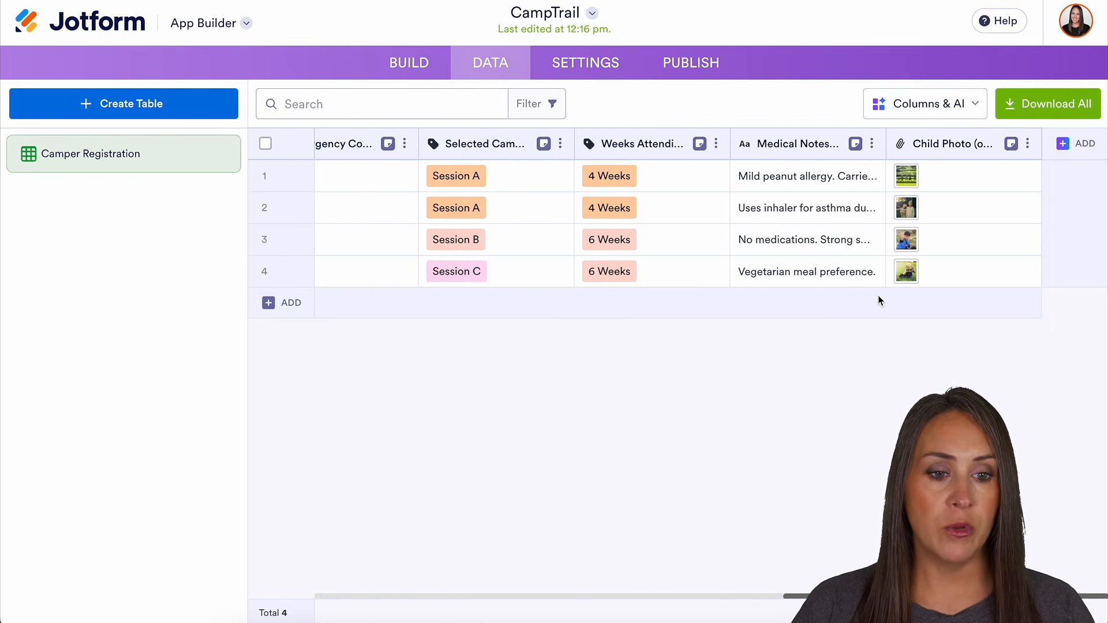
drag(862, 596, 393, 593)
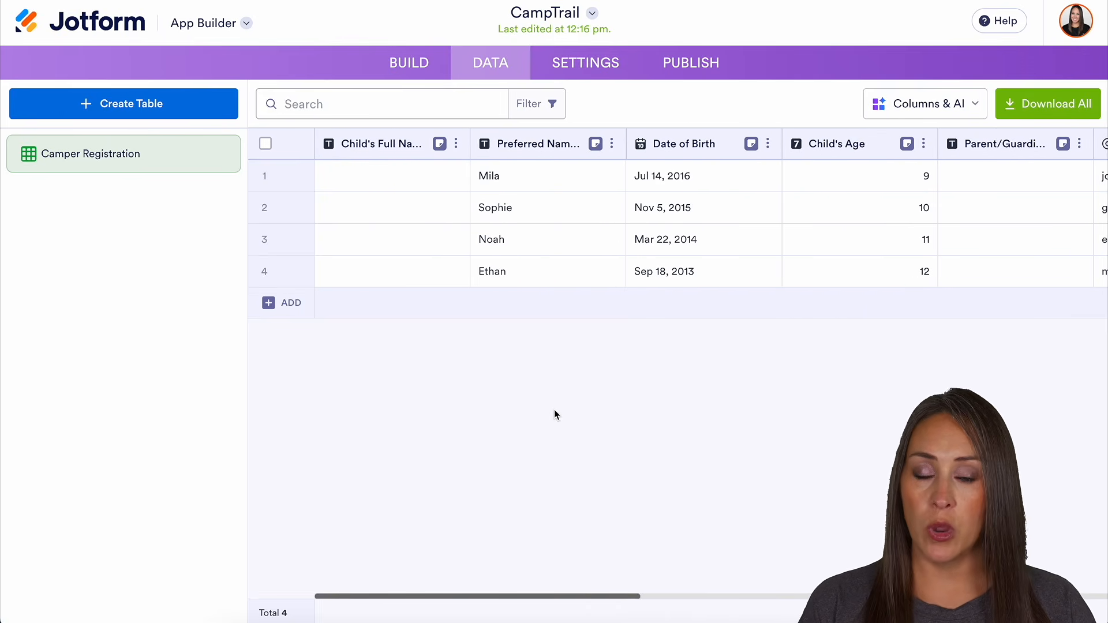
Review the app's general settings, its name and icon, and its splash screen.
click(574, 63)
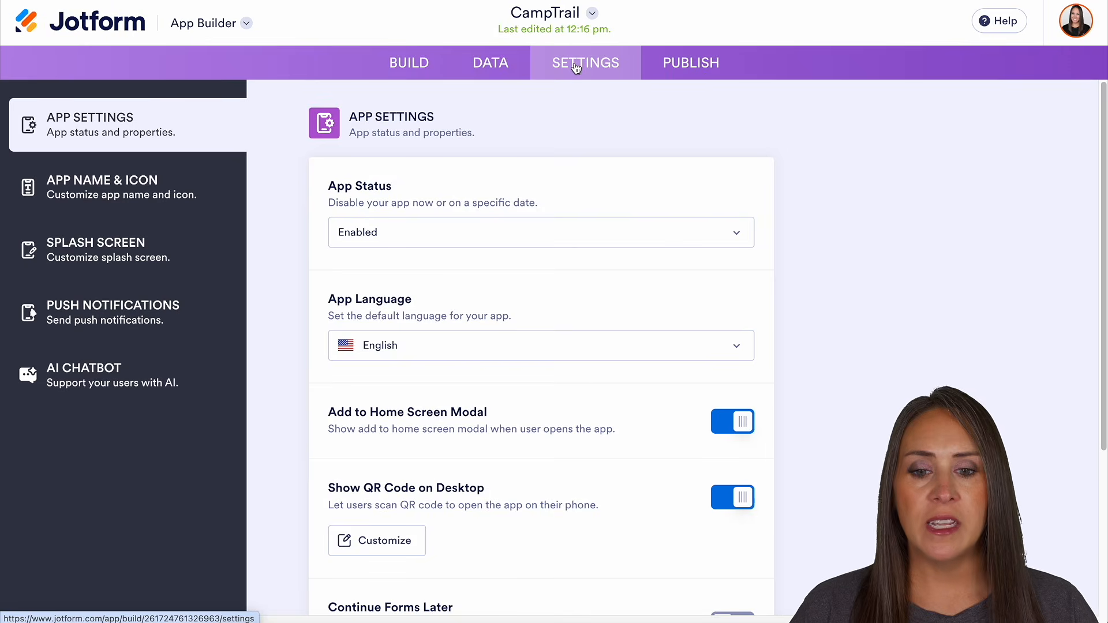
click(84, 189)
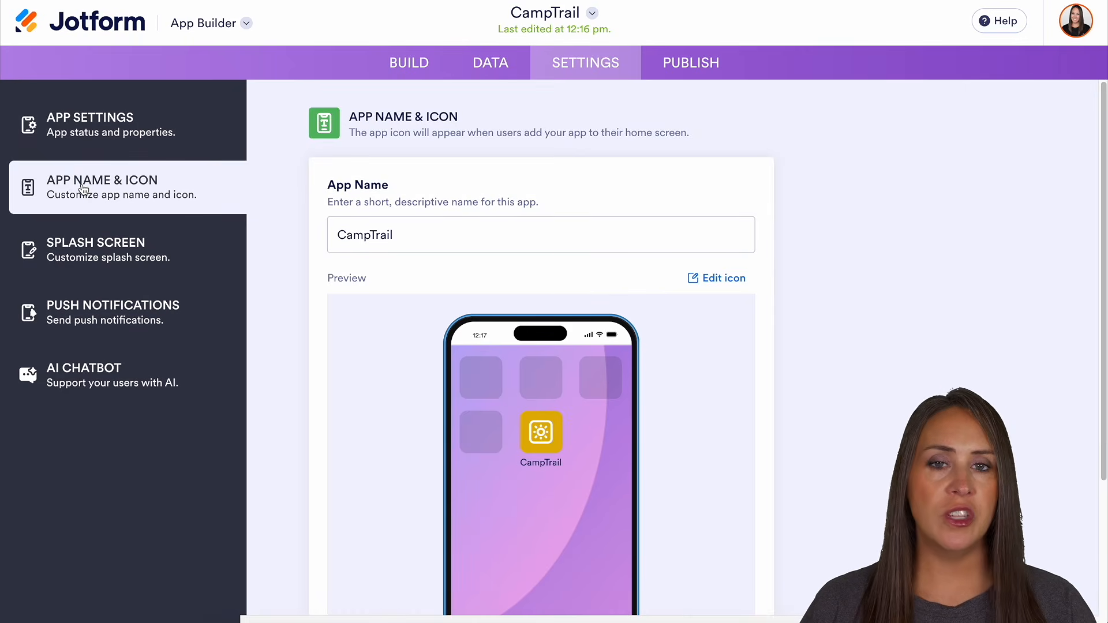
click(74, 268)
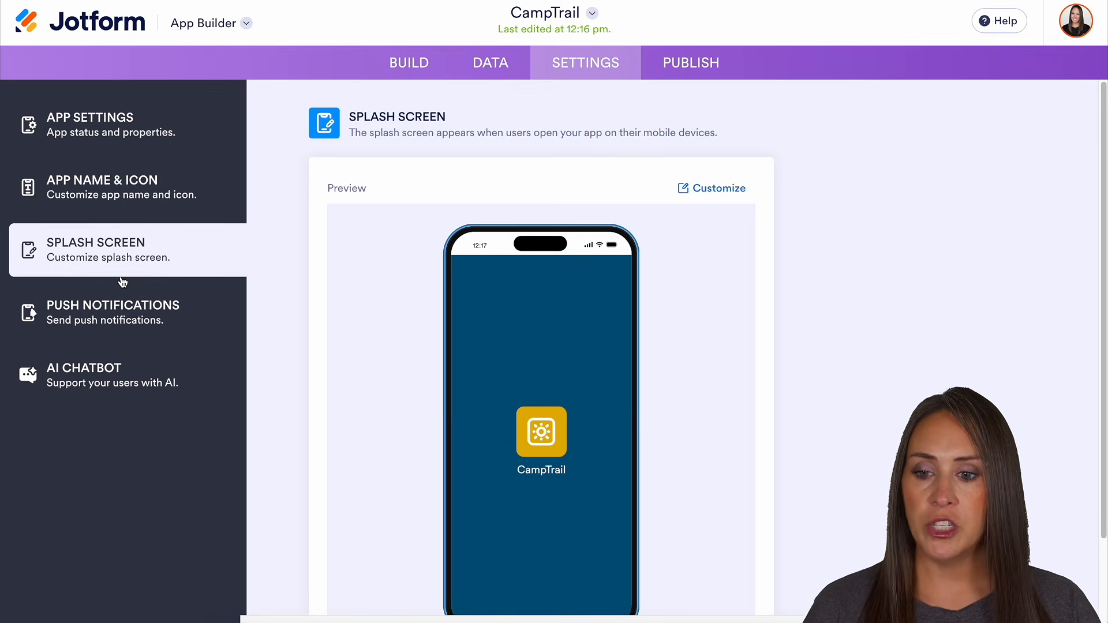
Enable push notifications for the app.
click(113, 321)
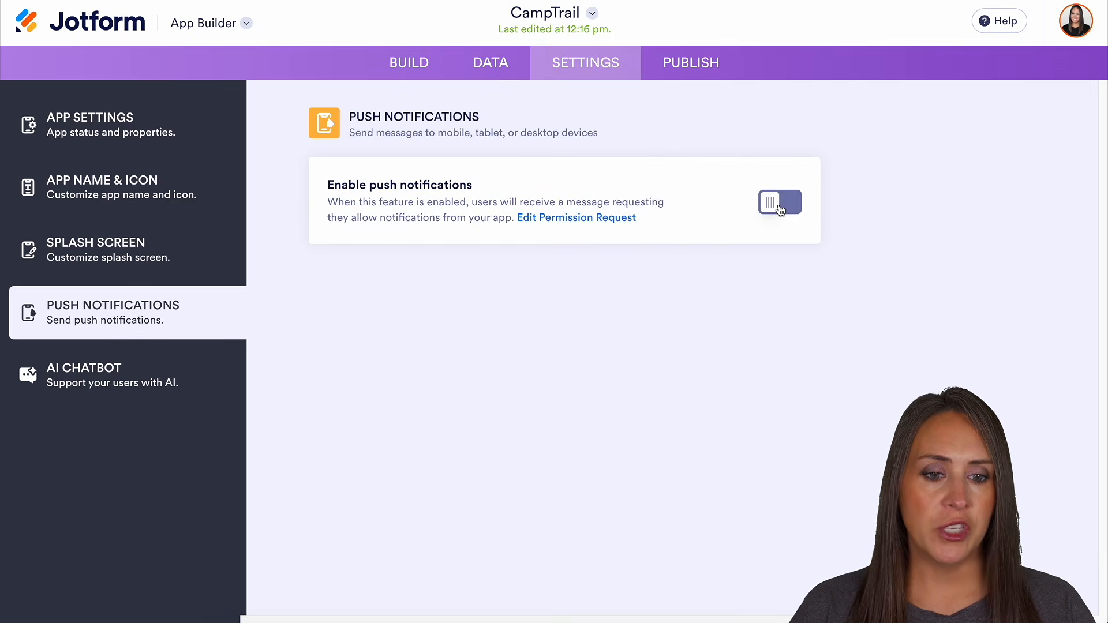
click(781, 210)
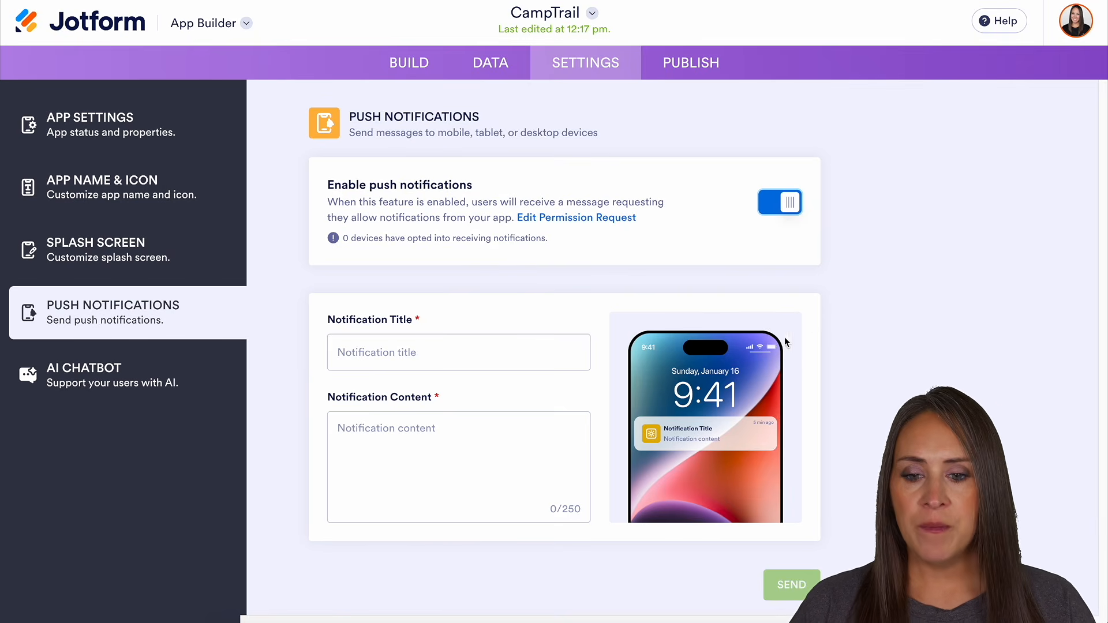
Search the AI Agent templates for "summer camp" from the chatbot settings, and close the template gallery without adding an agent.
click(115, 380)
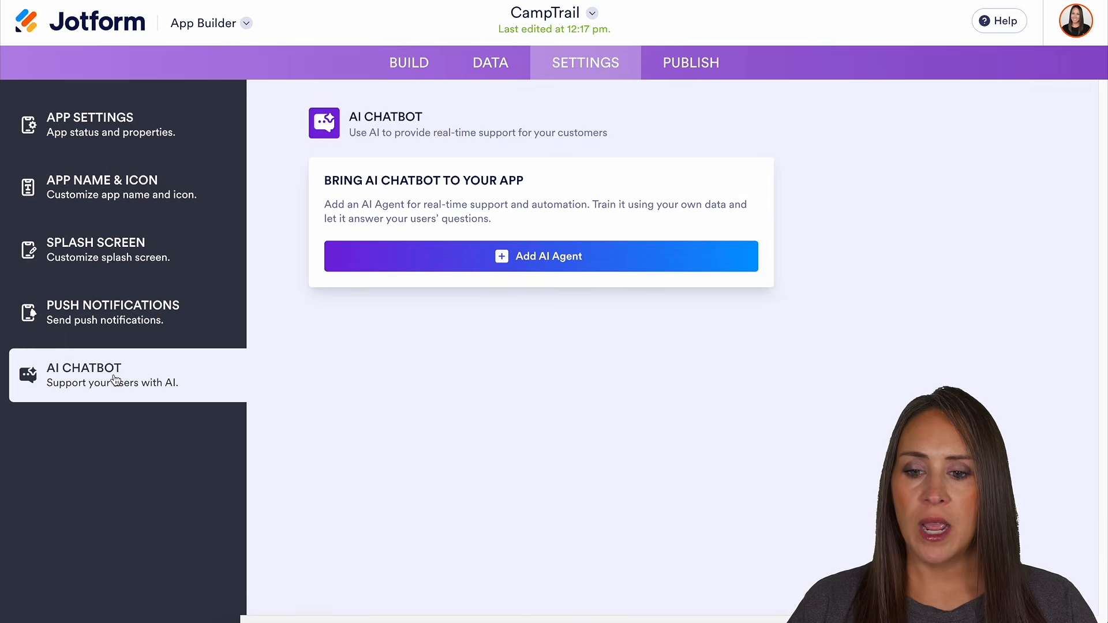
click(659, 265)
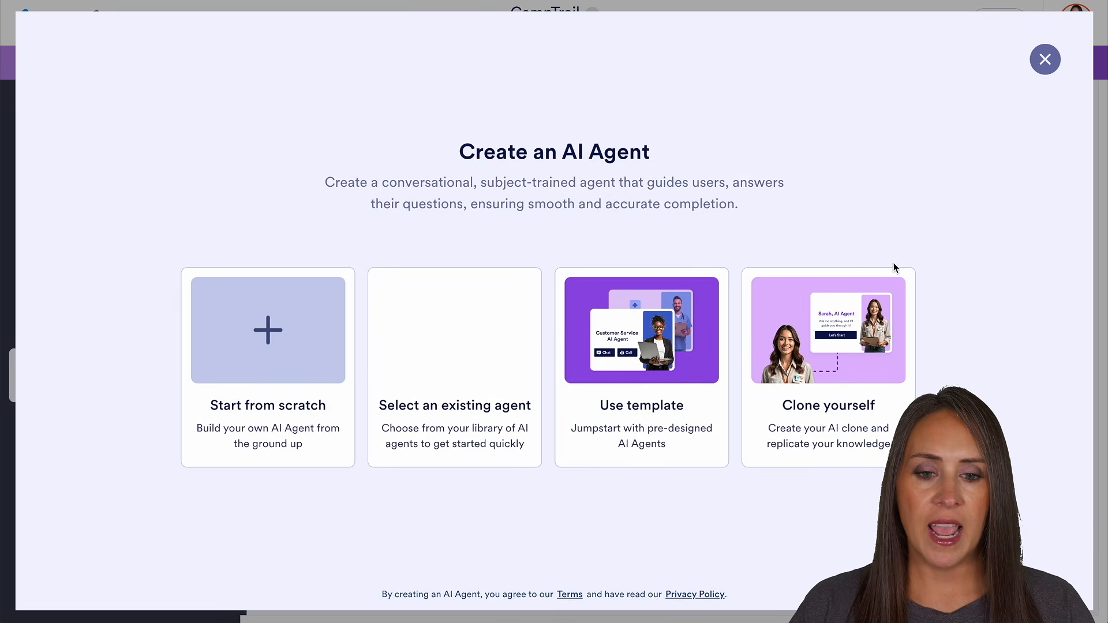
click(672, 390)
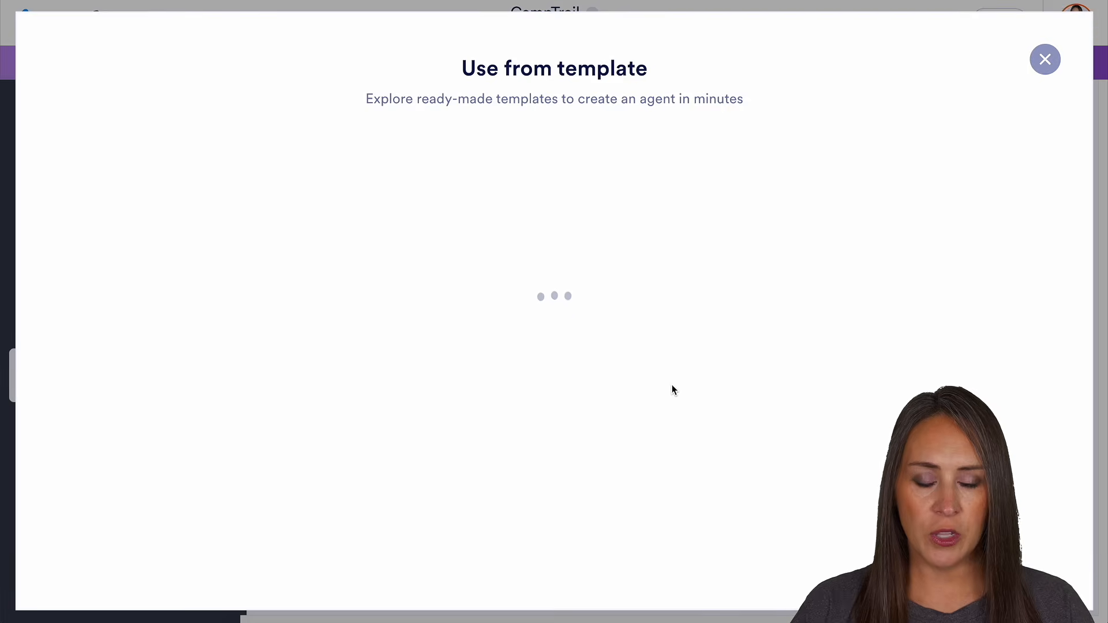
click(484, 167)
text(summer camp)
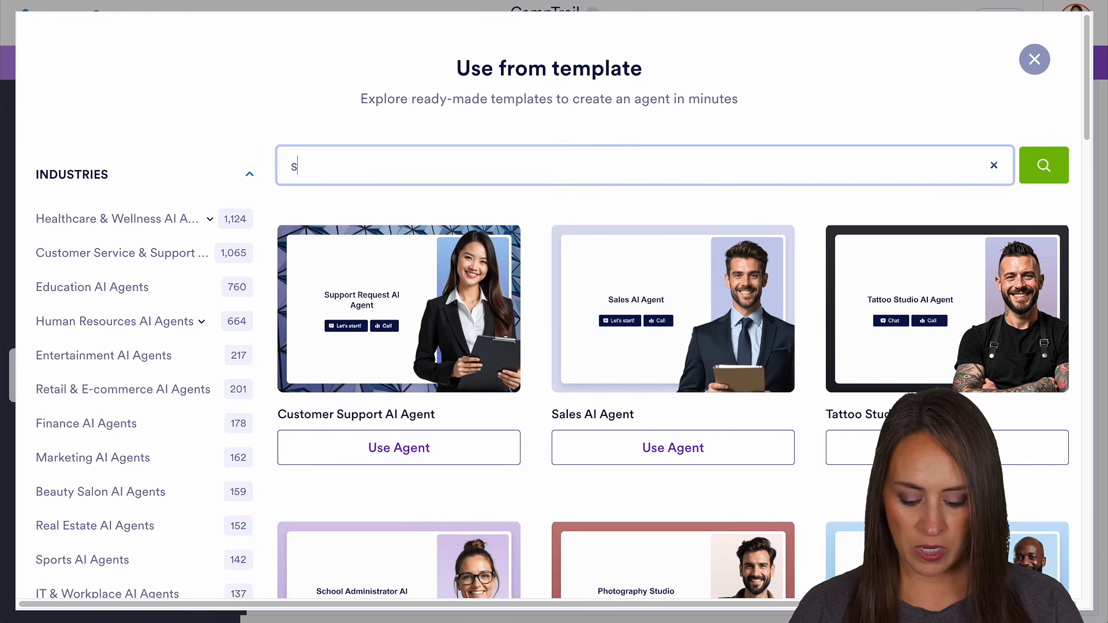
key(Return)
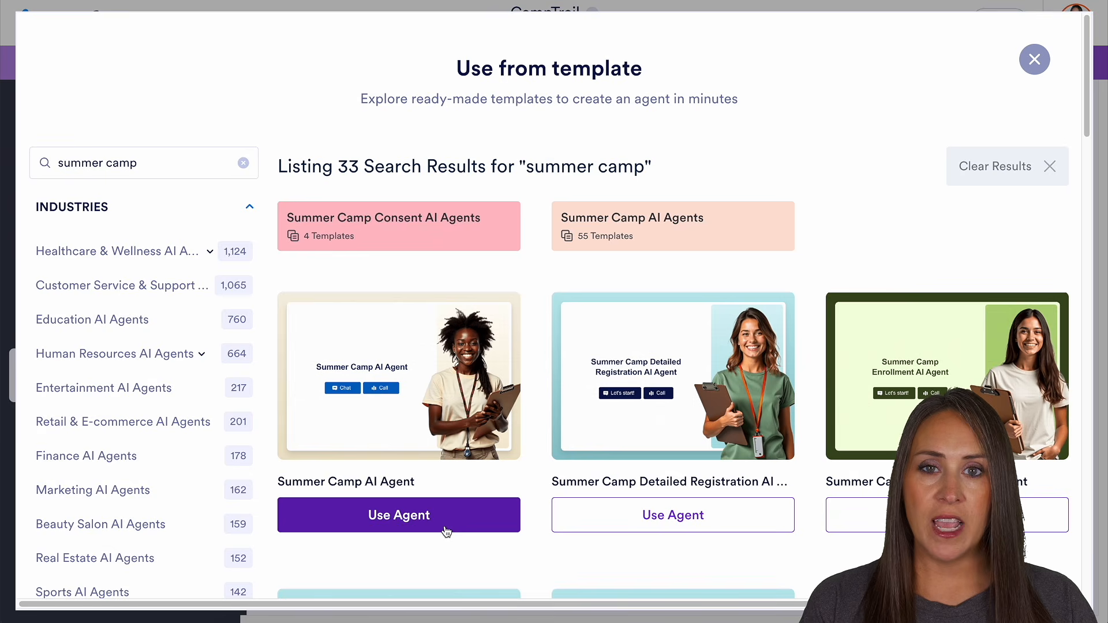
click(1035, 60)
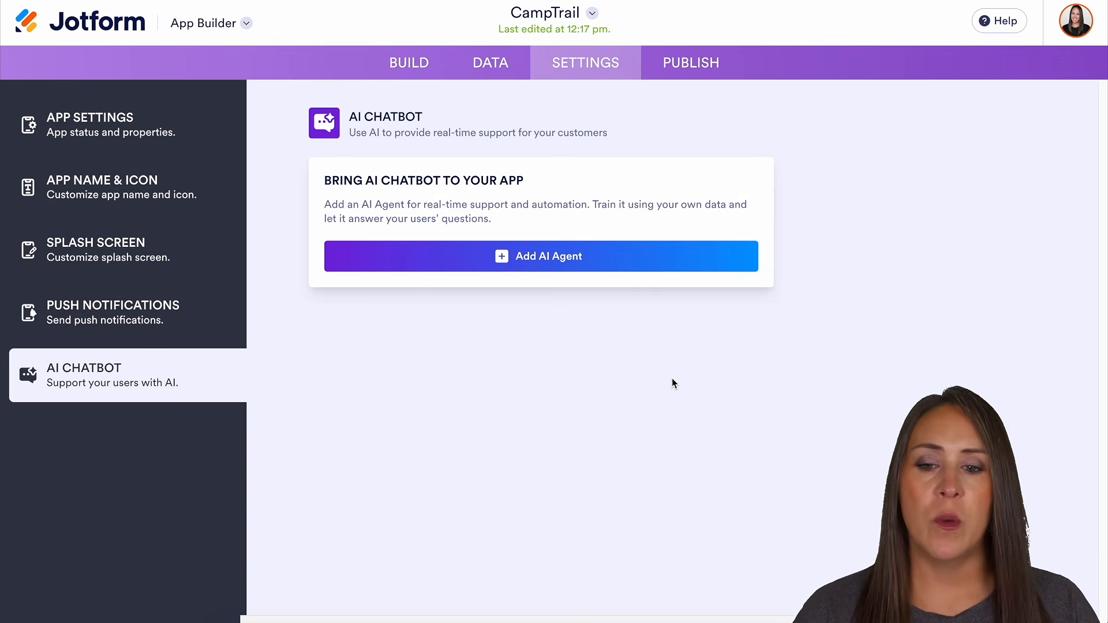
Open the published app's link in a new tab and dismiss the prompt to add it to the home screen.
click(705, 71)
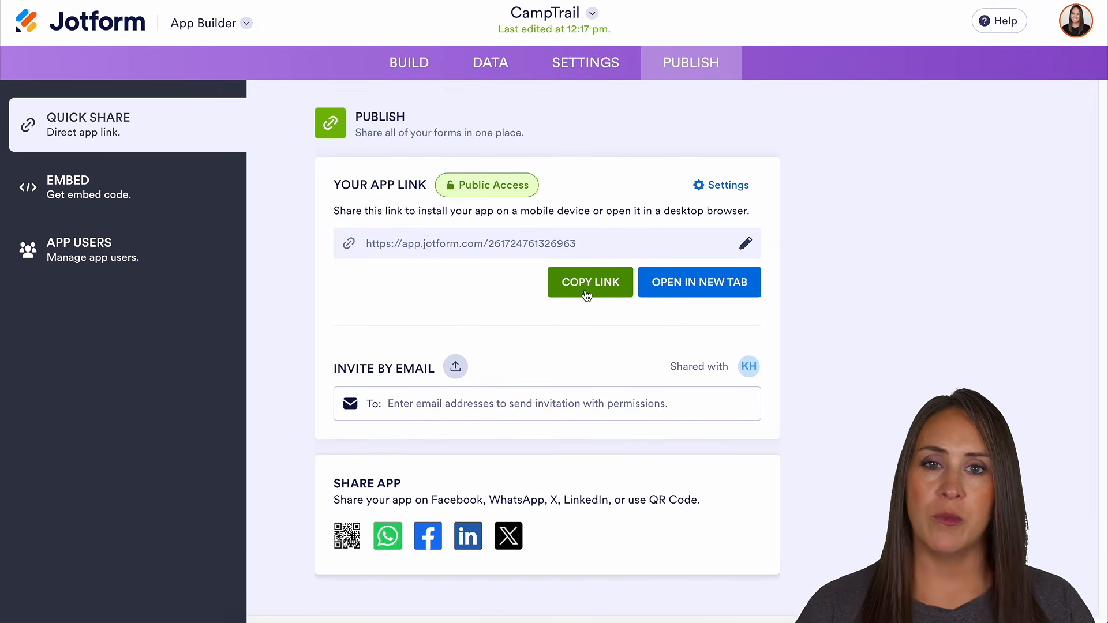
click(743, 295)
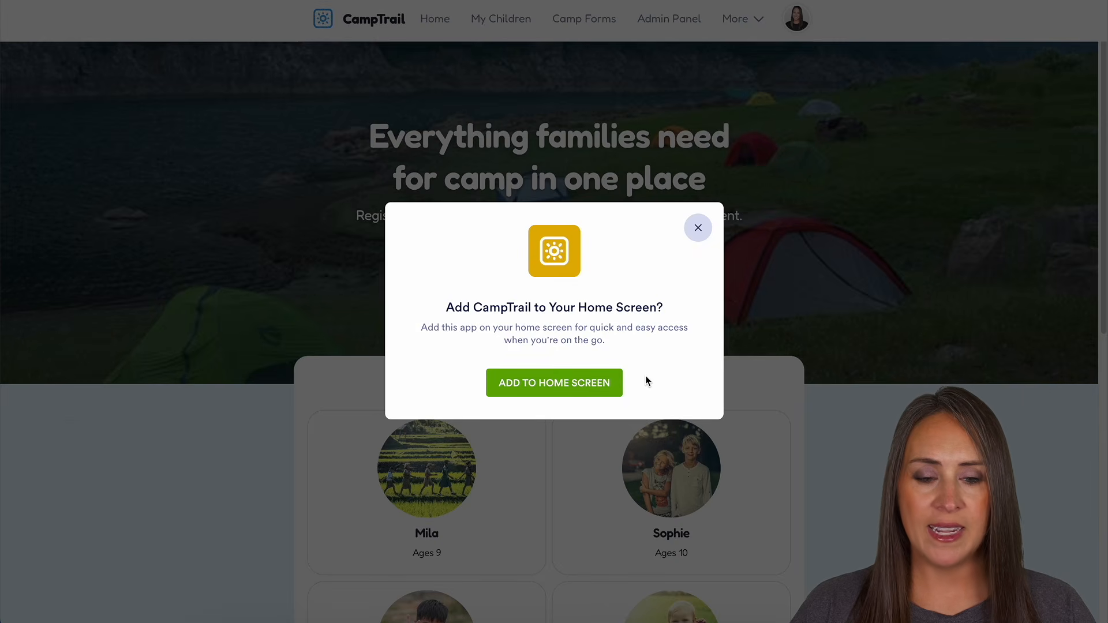
click(698, 226)
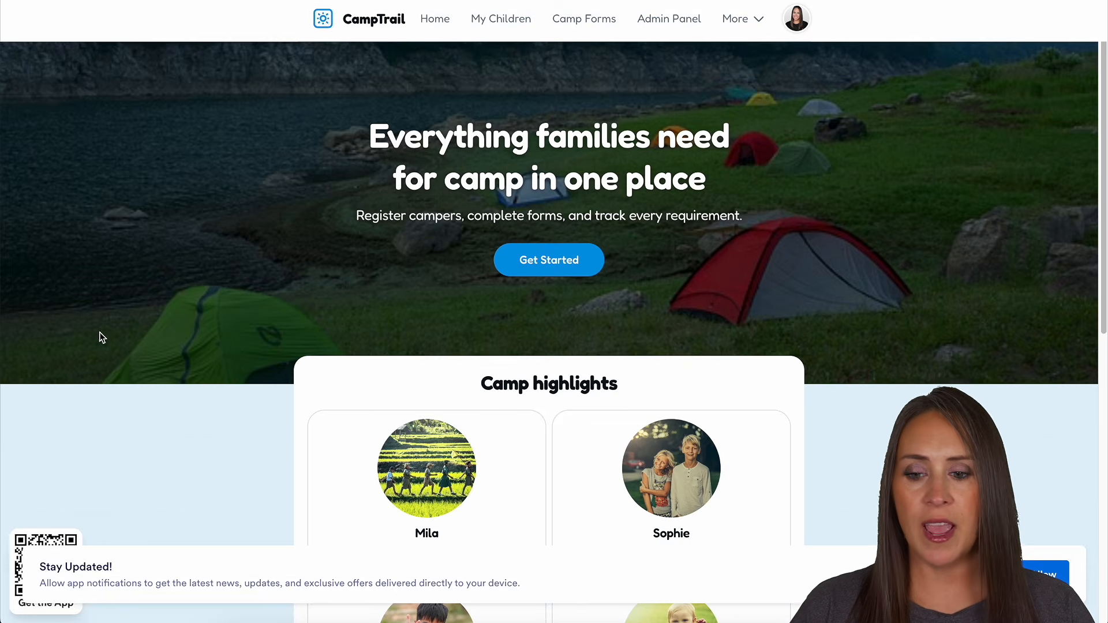
Dismiss the Get the App QR code and review the published app's My Children, Camp Forms and Admin Panel pages.
mouse_move(40, 538)
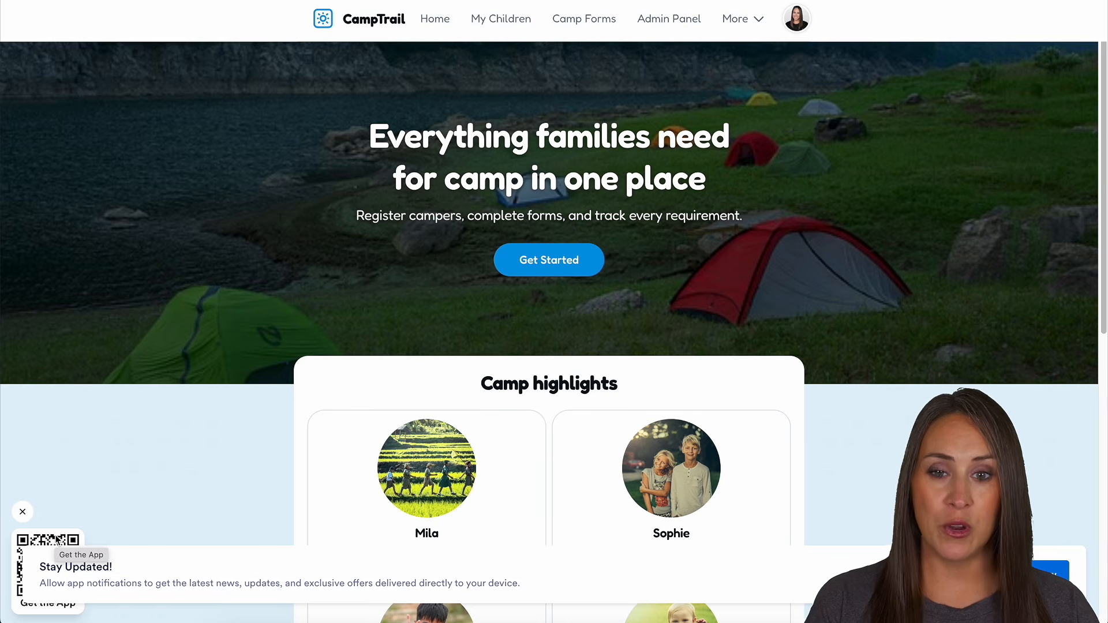
click(23, 512)
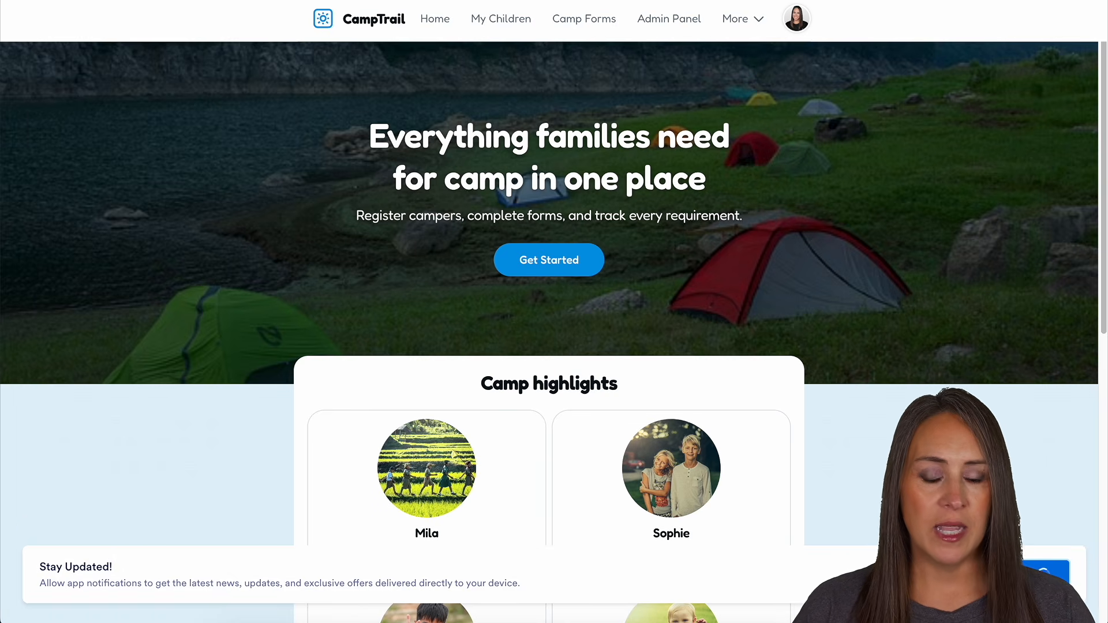
click(520, 27)
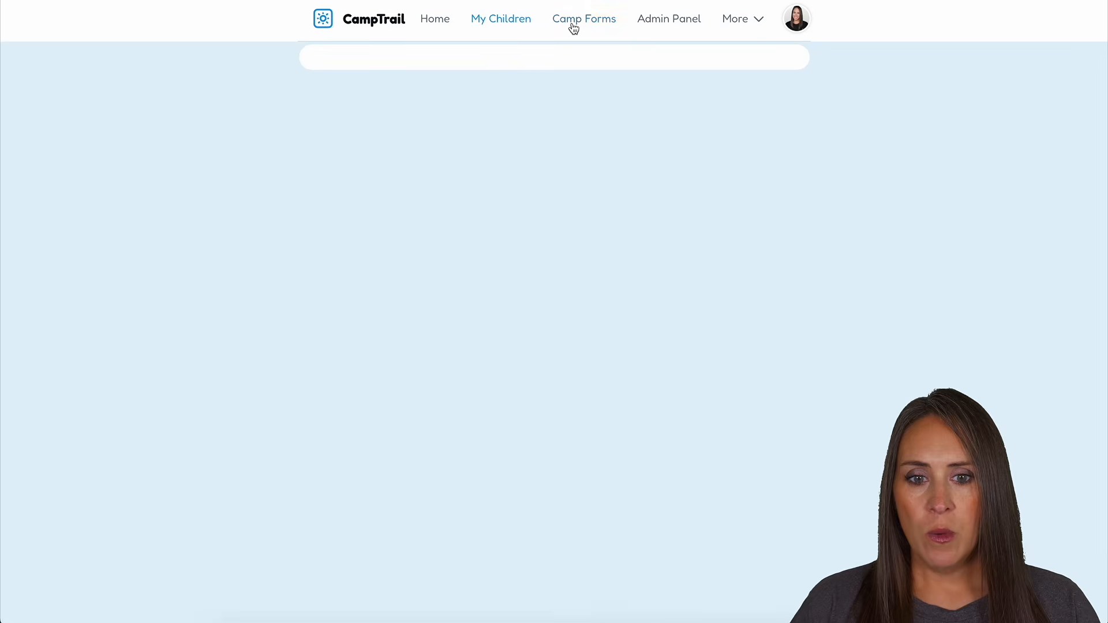
click(574, 26)
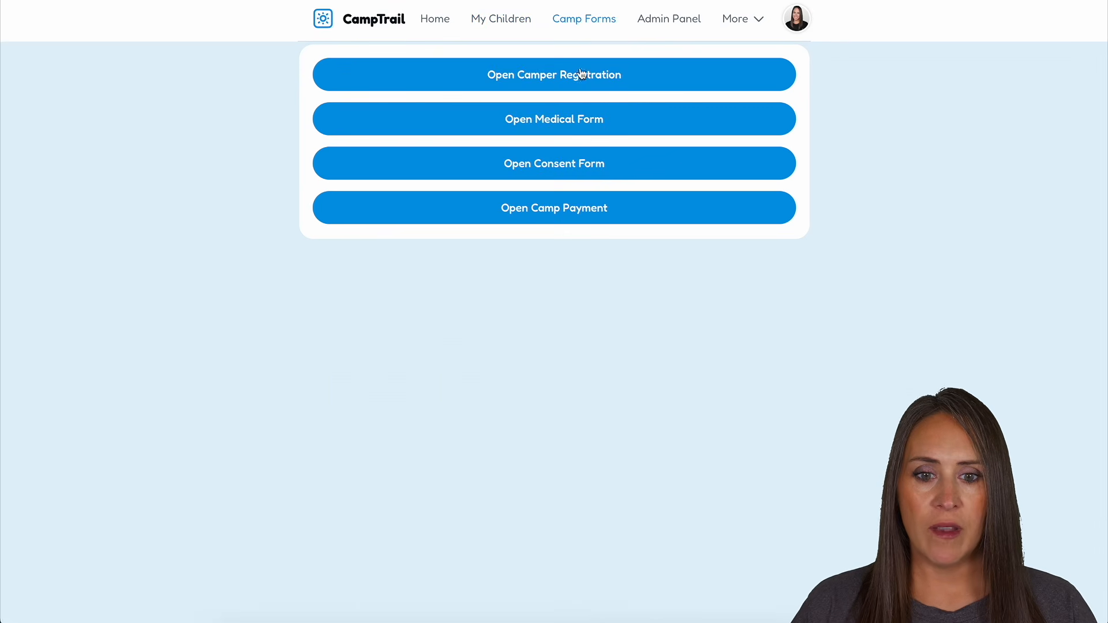
click(667, 26)
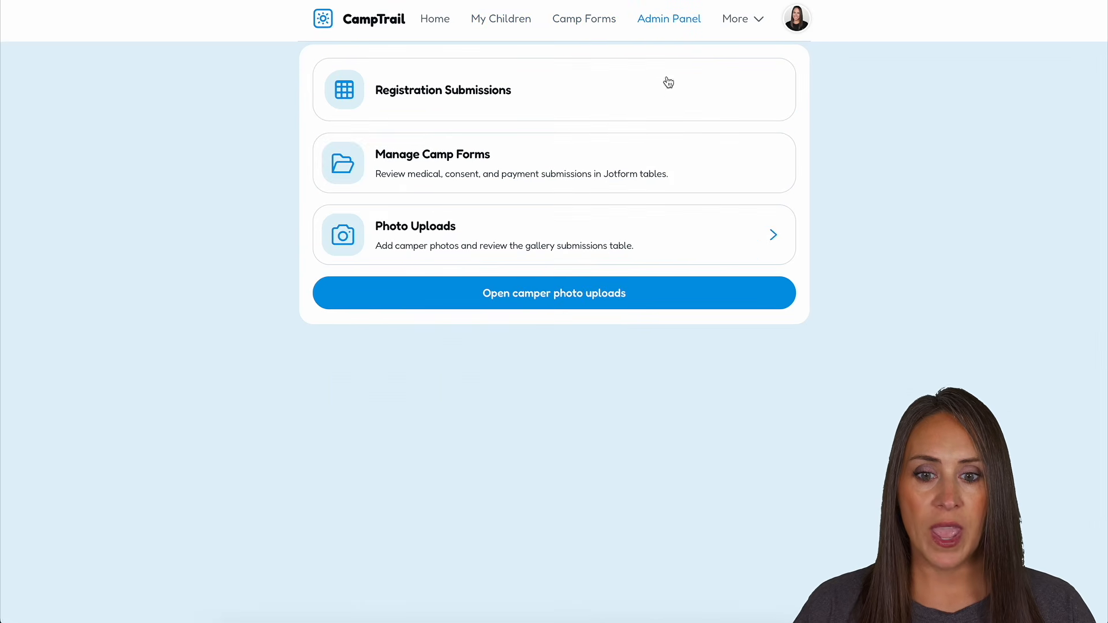
Review the Photo Uploads page and its camper photo upload form, and return to the app's Build view in Jotform App Builder.
click(751, 19)
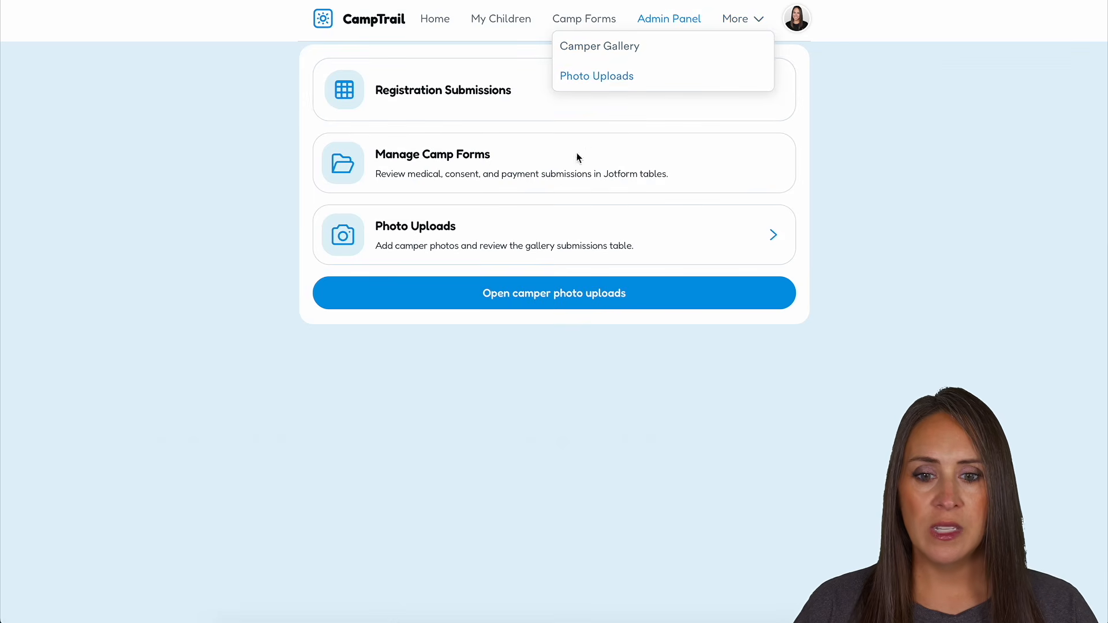
click(606, 242)
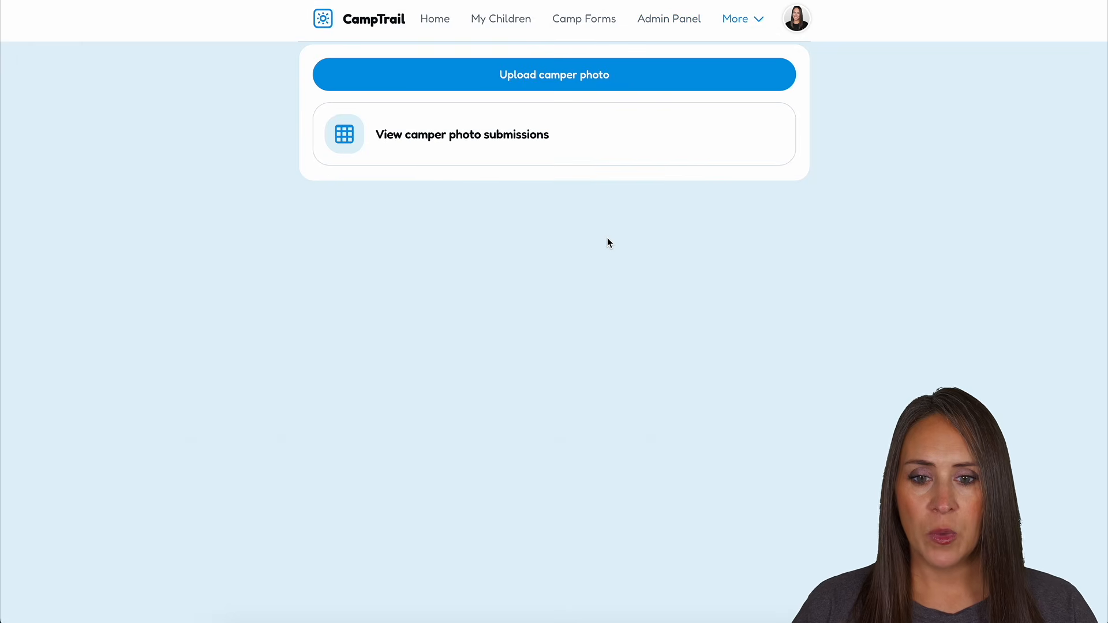
click(573, 85)
scroll(835, 259, down, 2)
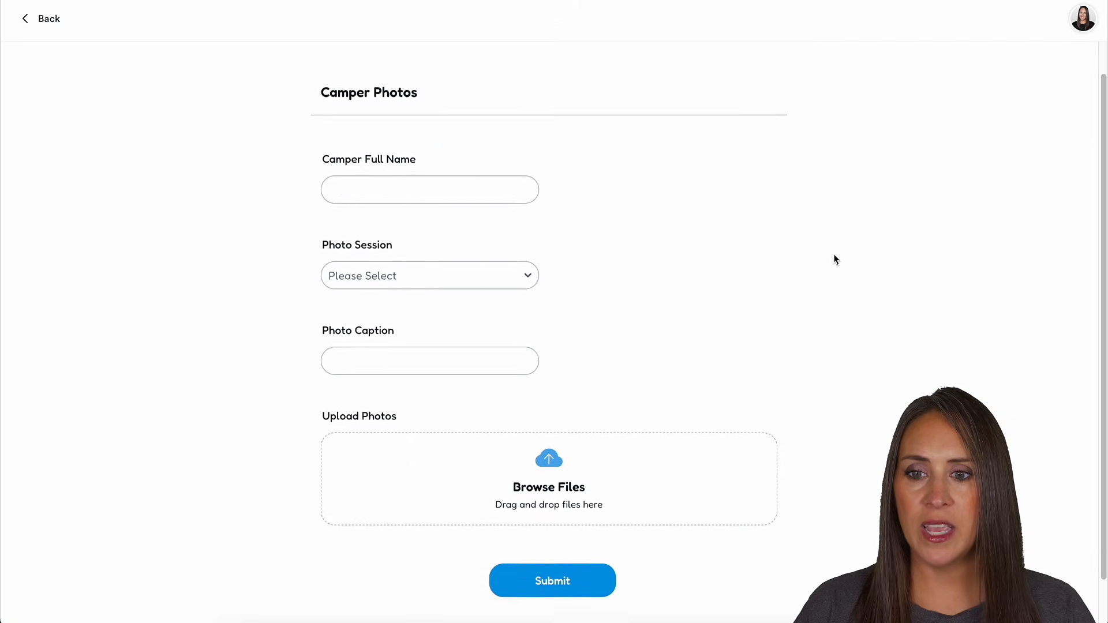
scroll(834, 255, up, 2)
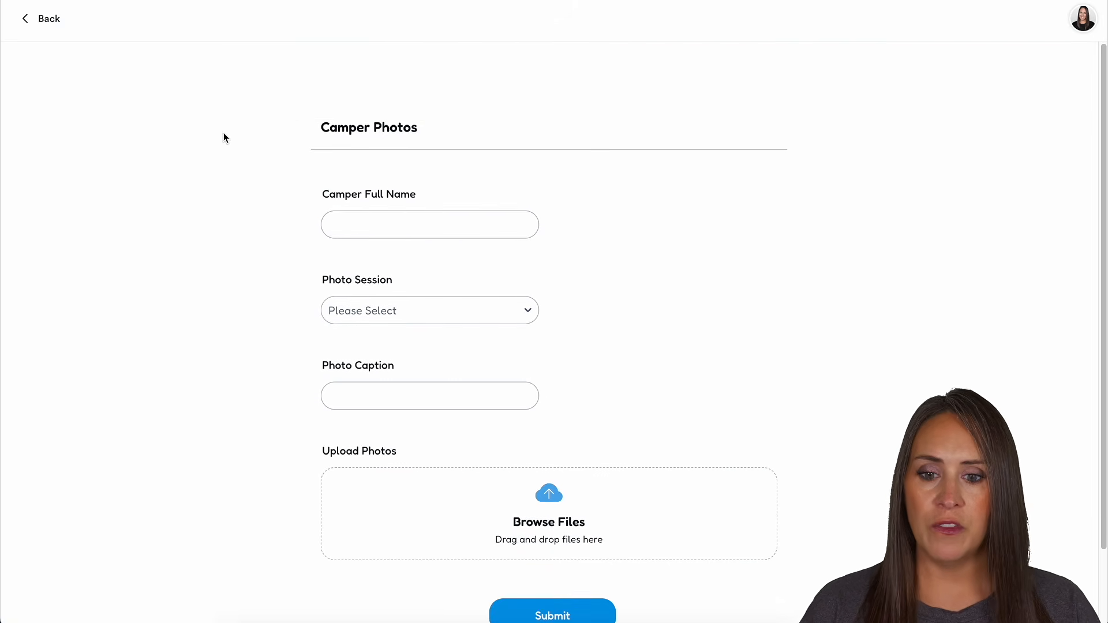
click(45, 19)
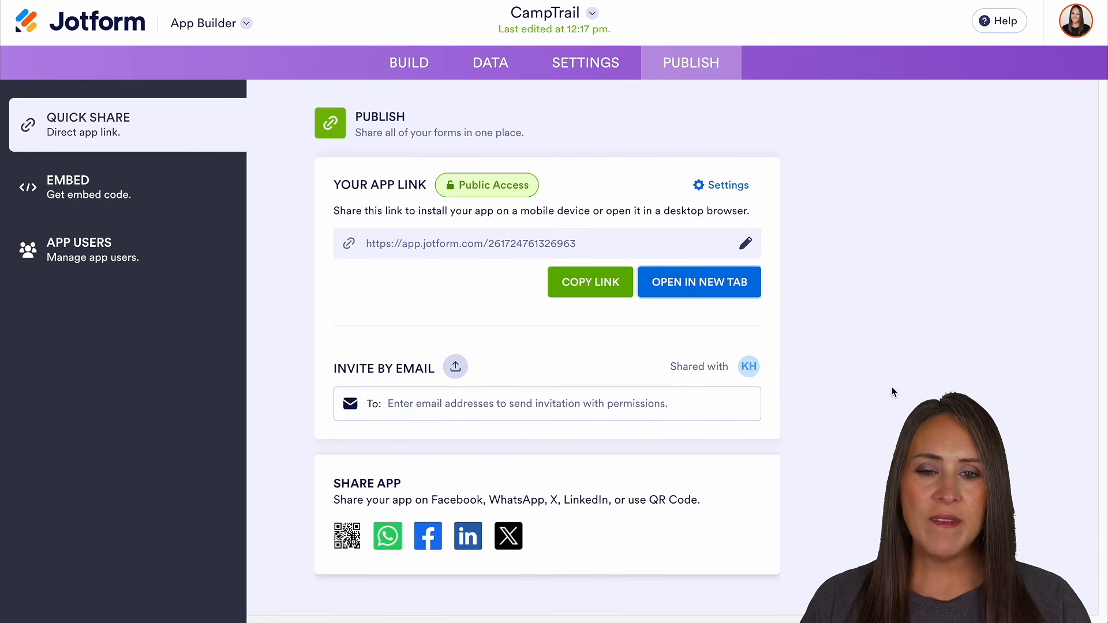
click(415, 70)
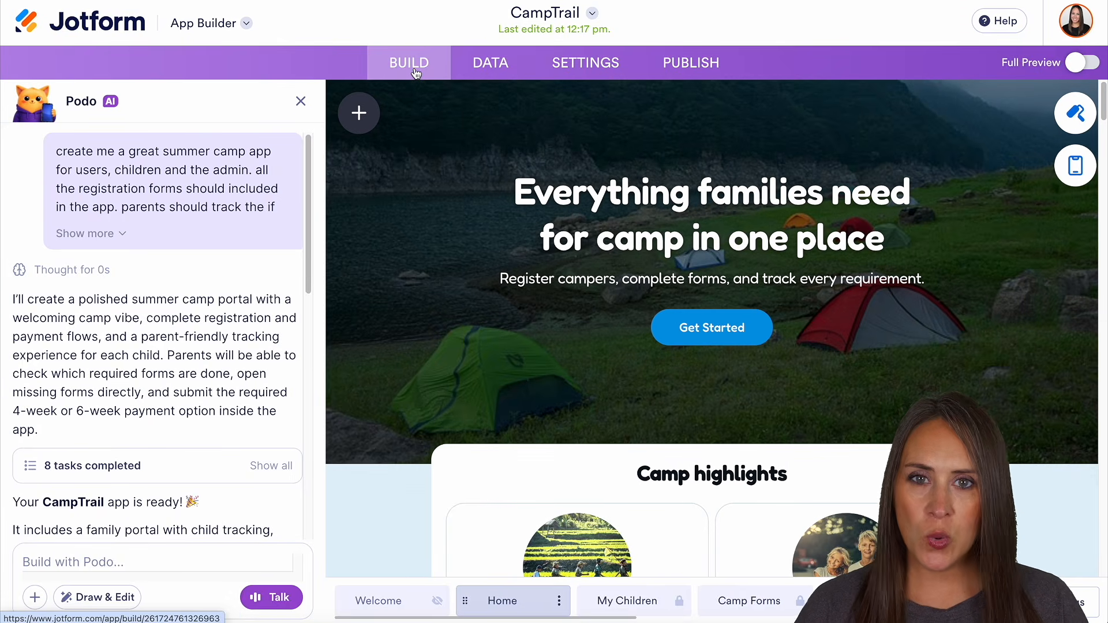